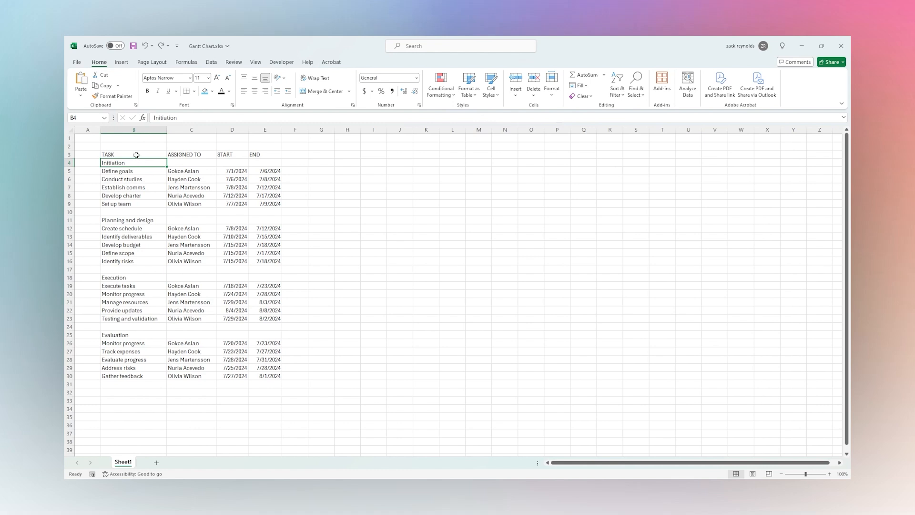
Enter 7/1/24 in cell G3 as the first date of the timeline, matching the earliest task start date
drag(136, 155, 276, 376)
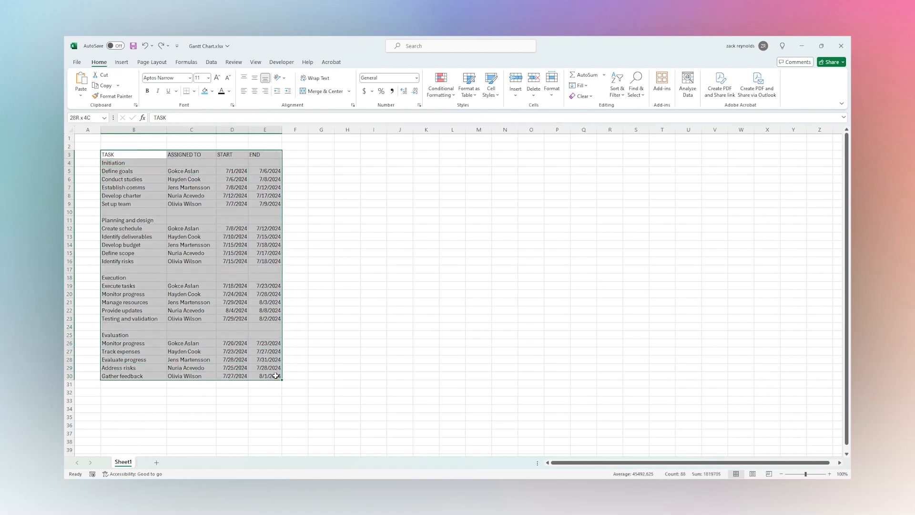
drag(233, 171, 759, 373)
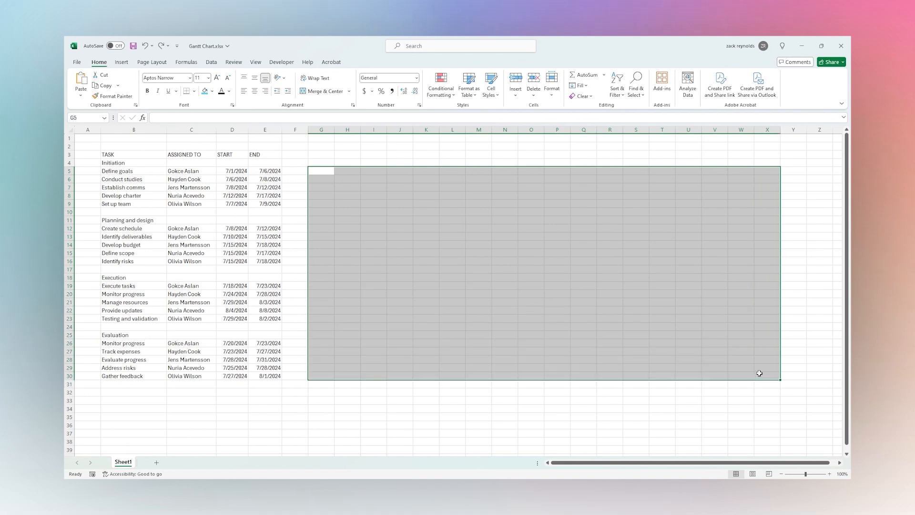
click(320, 156)
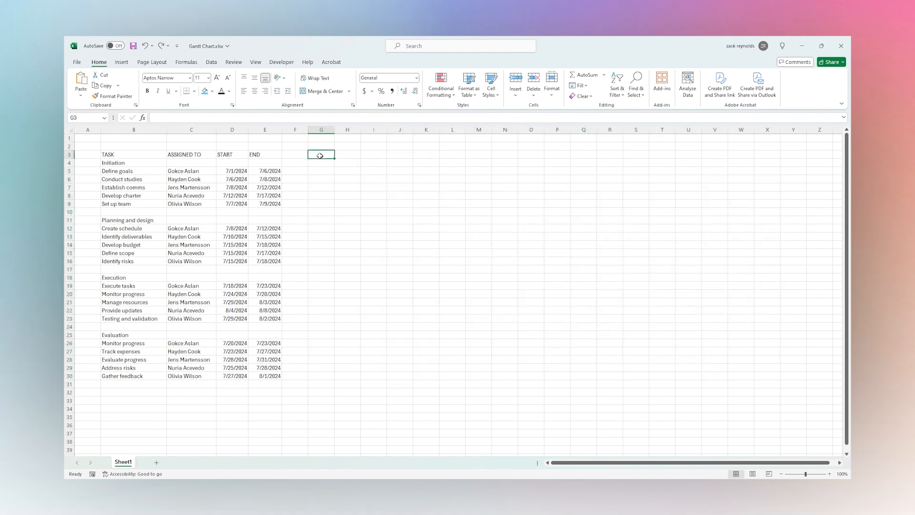
text(7/1/24)
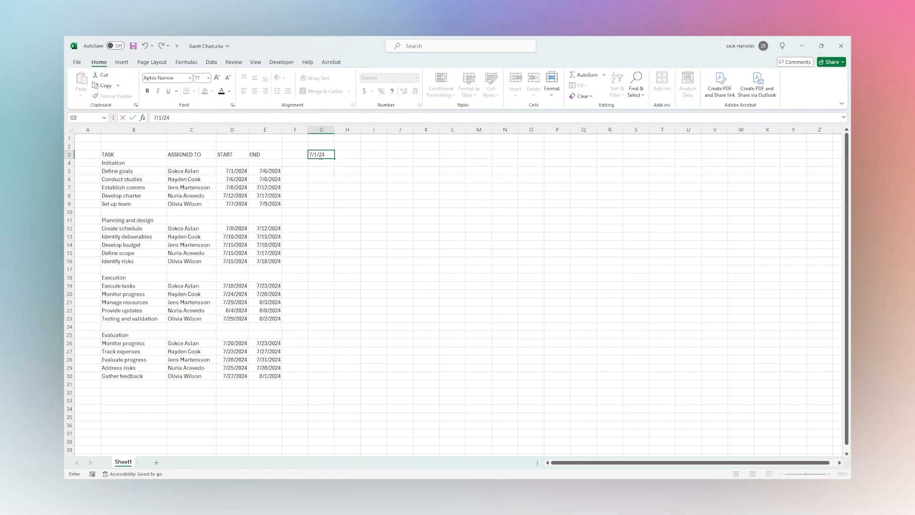
key(Return)
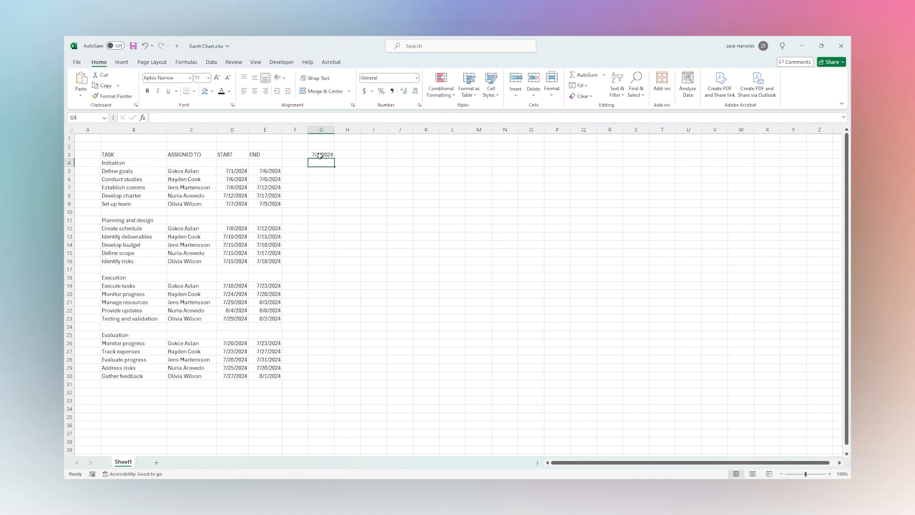
click(320, 156)
click(236, 172)
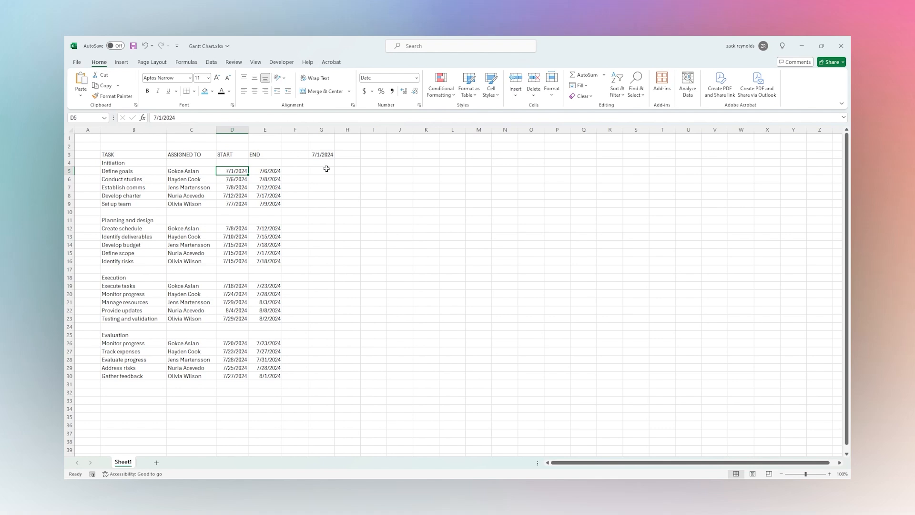
Enter the formula =G3+1 in cell H3 to produce the following day's date
click(347, 155)
text(=)
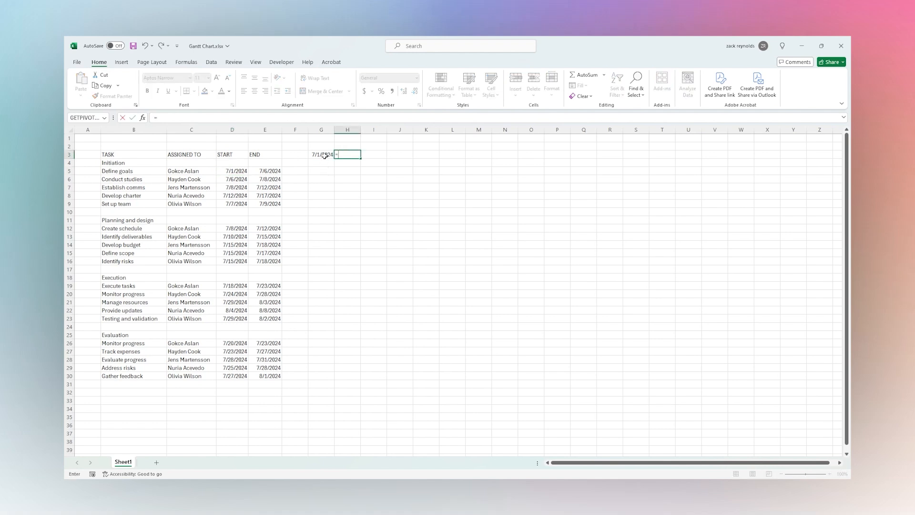
click(324, 154)
text(+1)
key(Return)
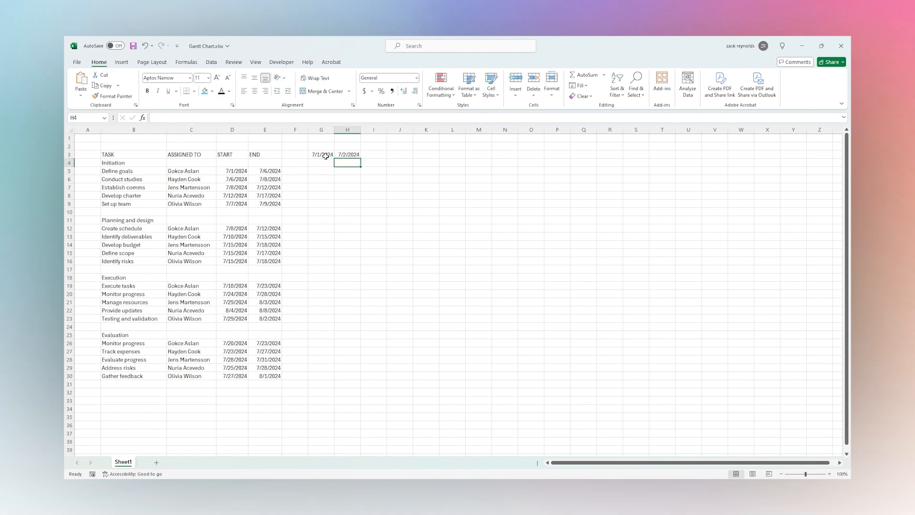
Fill the H3 date formula across row 3 through column AS to cover the latest task end date, 8/8/2024
click(346, 153)
drag(360, 158, 780, 162)
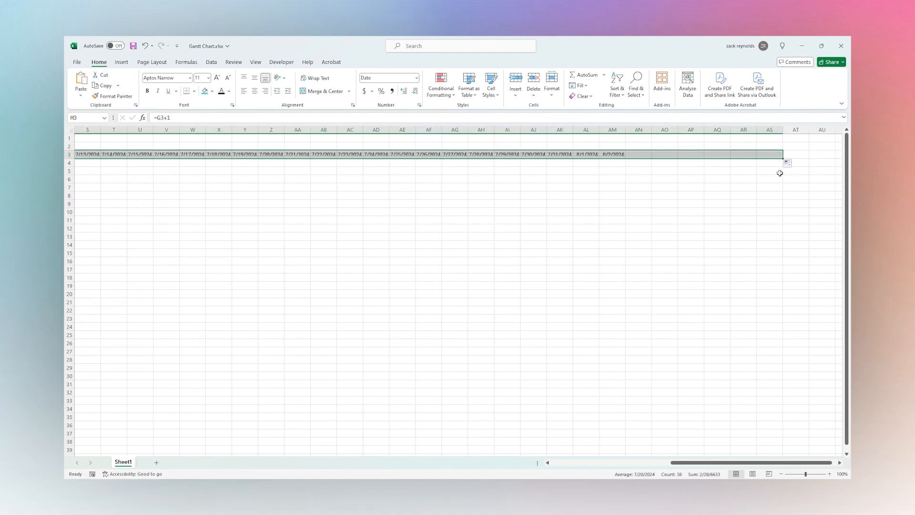
drag(728, 462, 473, 470)
drag(263, 166, 265, 376)
click(267, 311)
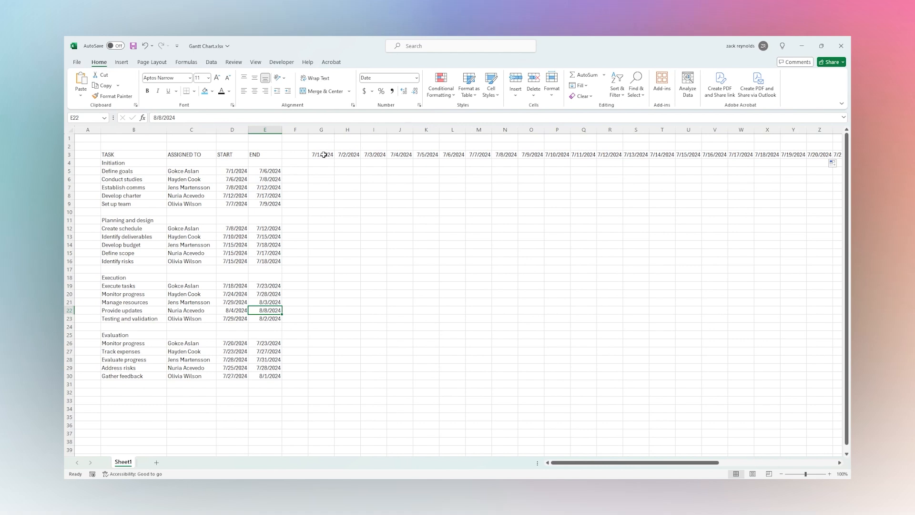
Format the timeline dates in G3:AS3 with the 3/14 date type so that only month and day show
drag(324, 154, 850, 155)
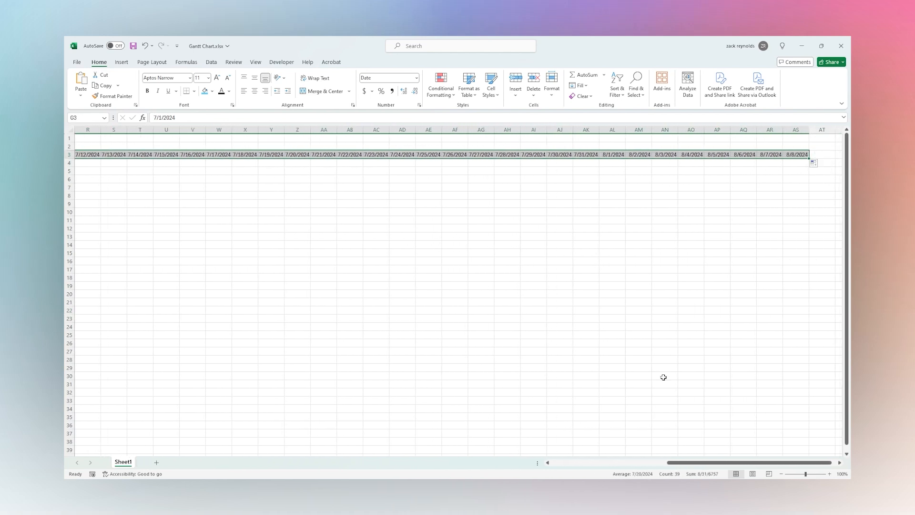
drag(683, 464, 565, 464)
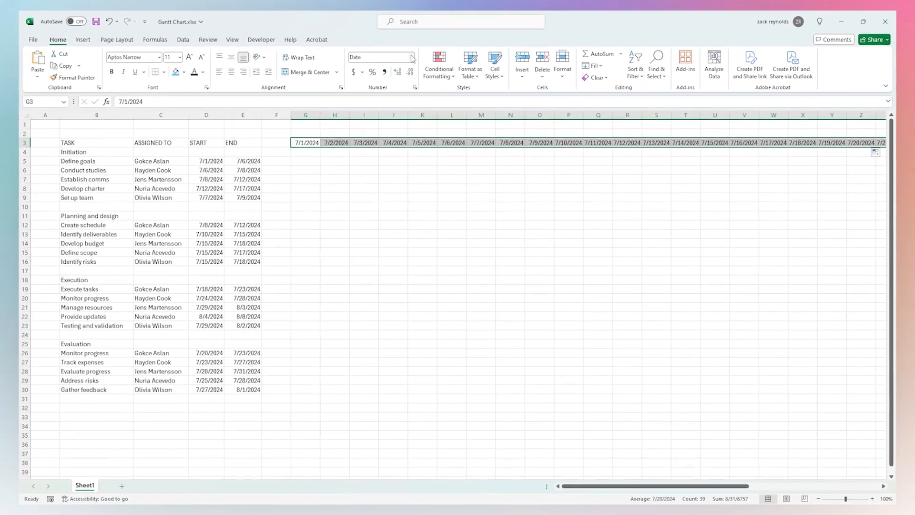
click(413, 66)
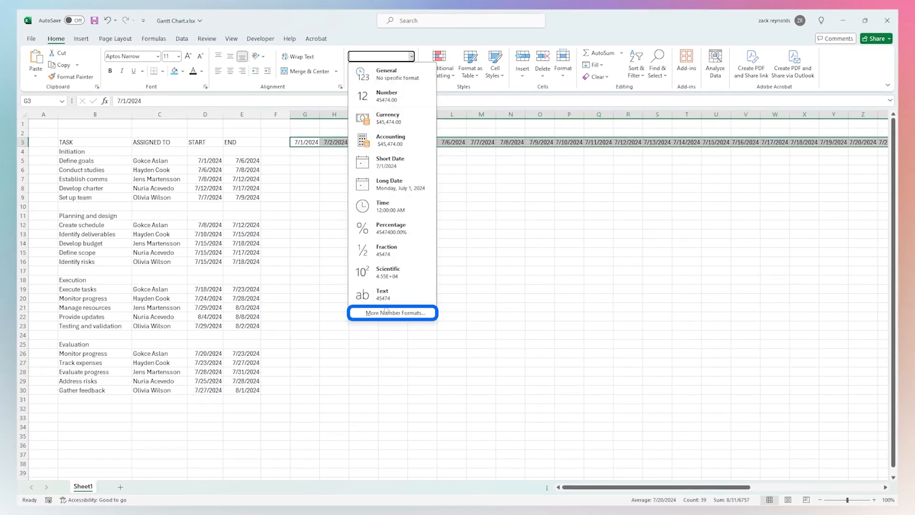
click(383, 312)
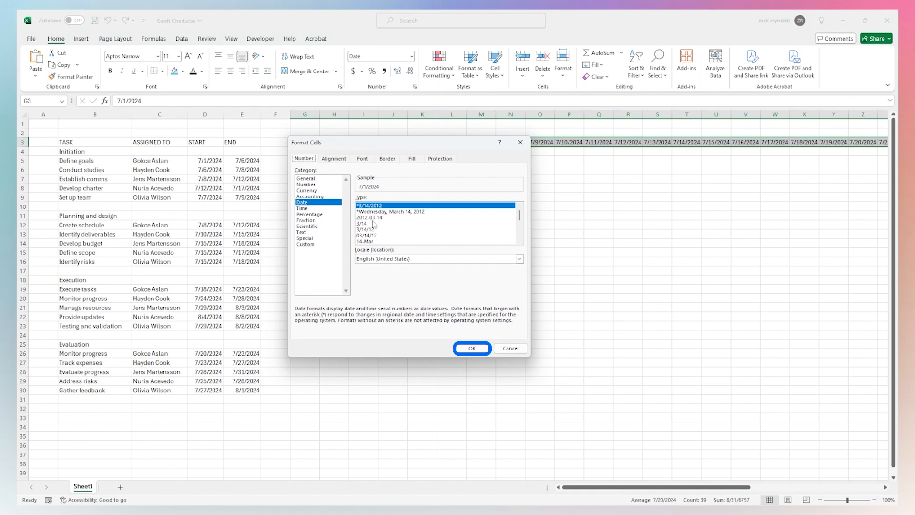
click(411, 224)
click(472, 348)
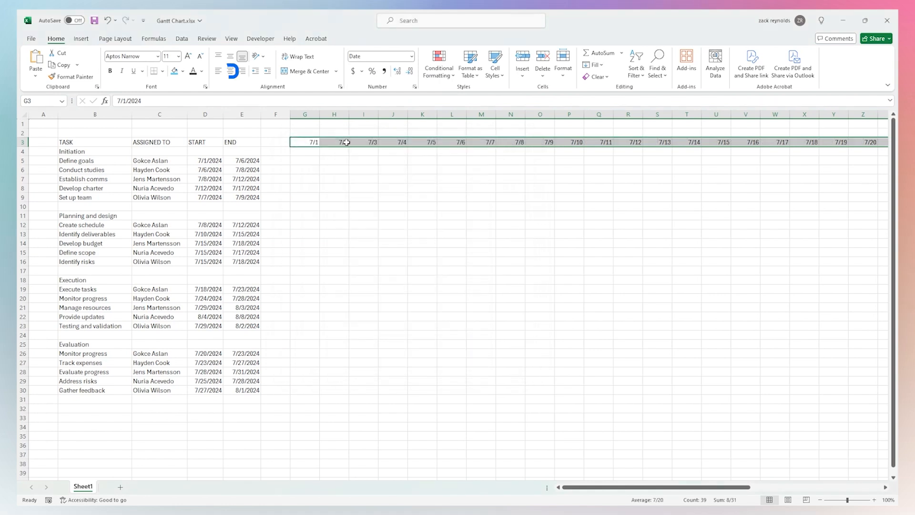
Center the timeline dates in G3:AS3 and reduce their font size to 9
click(230, 71)
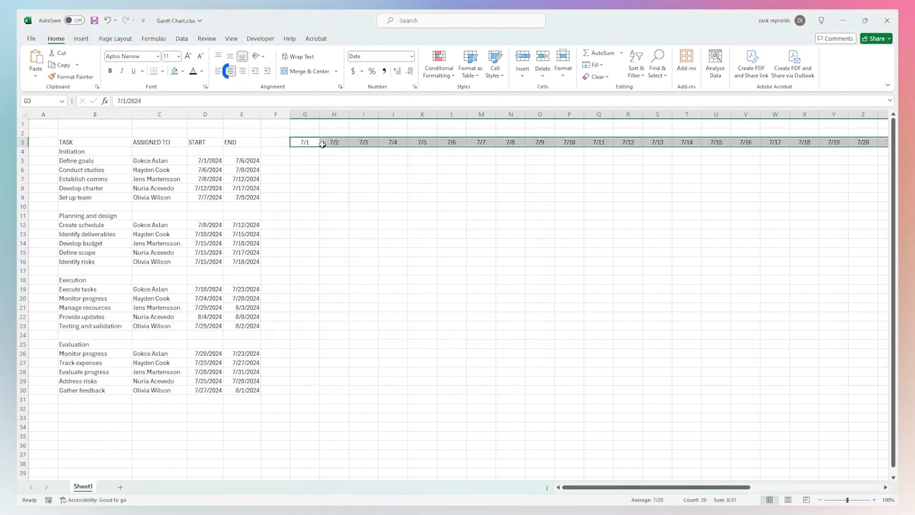
click(201, 56)
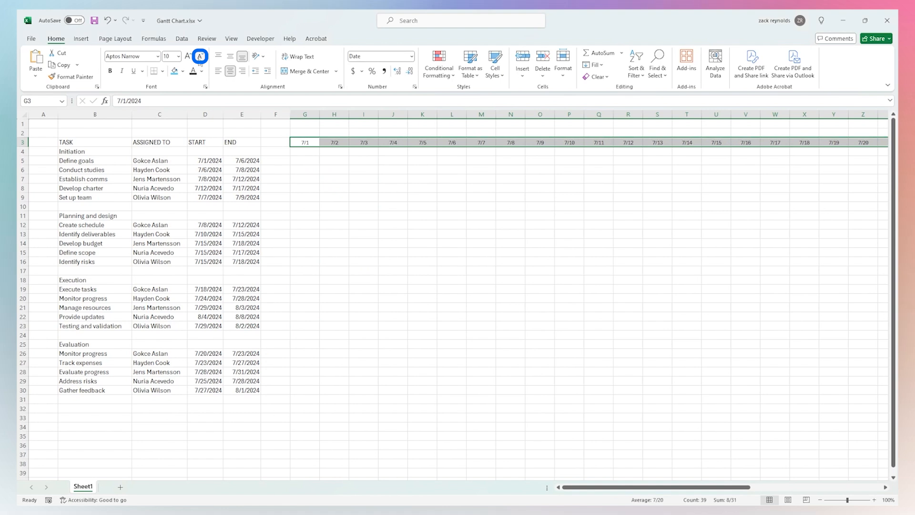
click(201, 57)
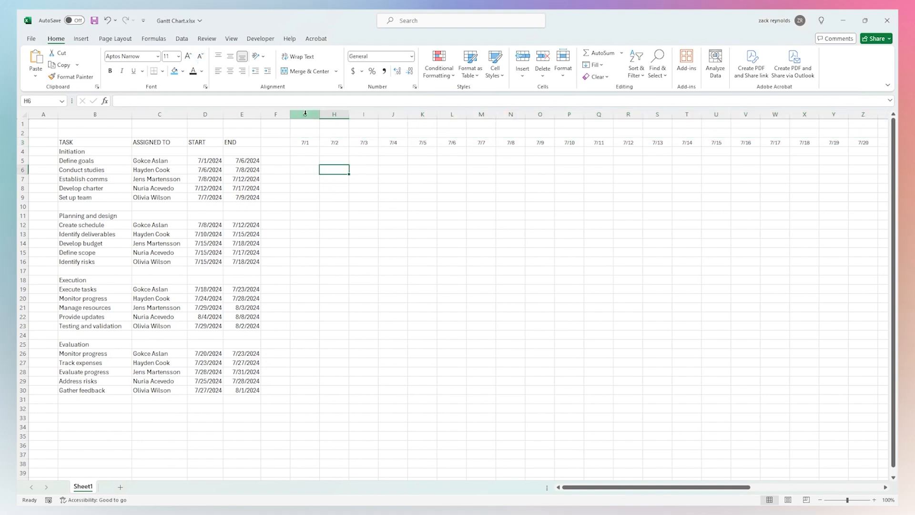
Set the width of the timeline columns G through AS to 4
drag(305, 115, 837, 158)
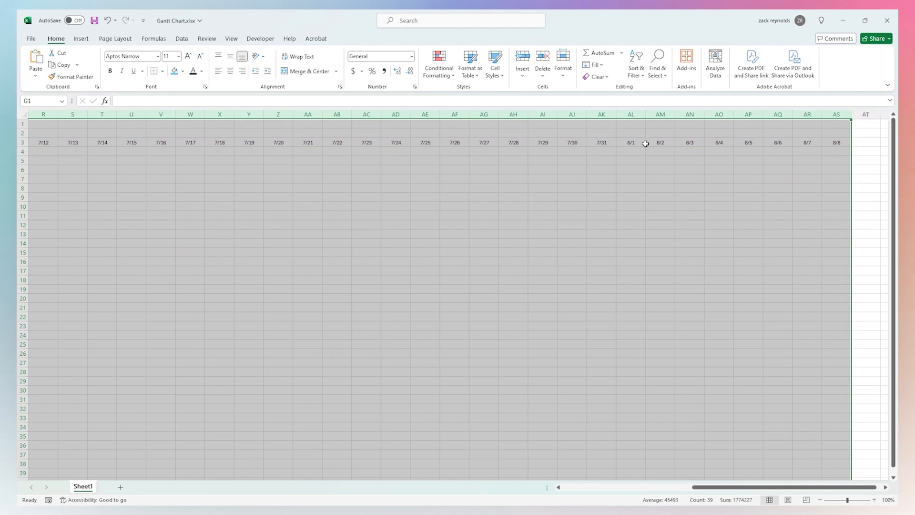
drag(701, 489, 544, 487)
right_click(360, 113)
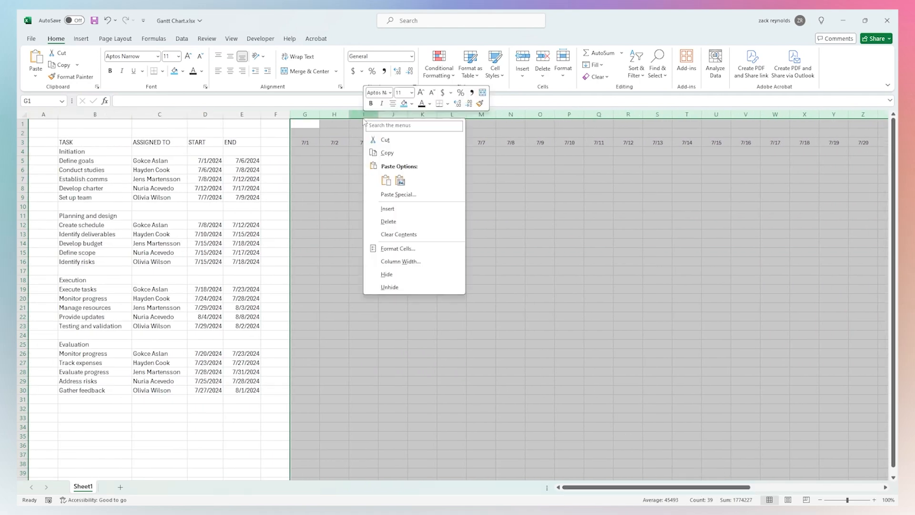
click(399, 262)
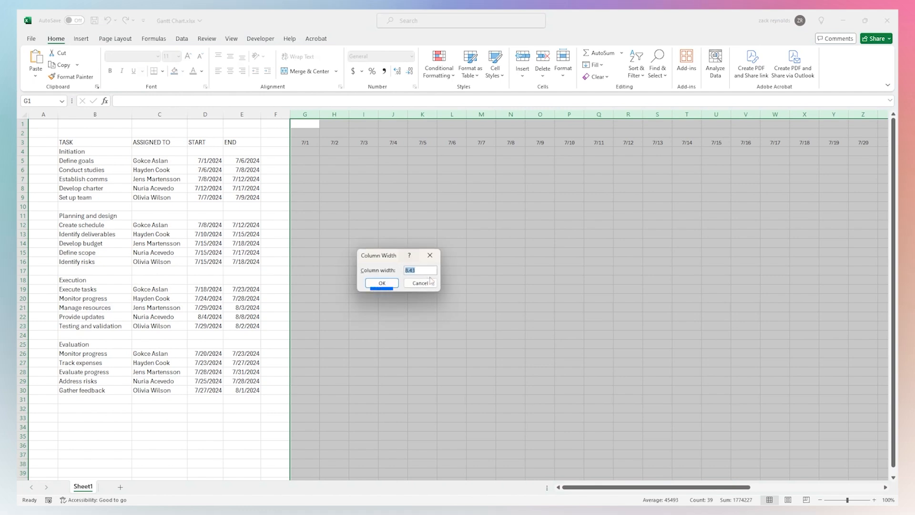
text(4)
key(Return)
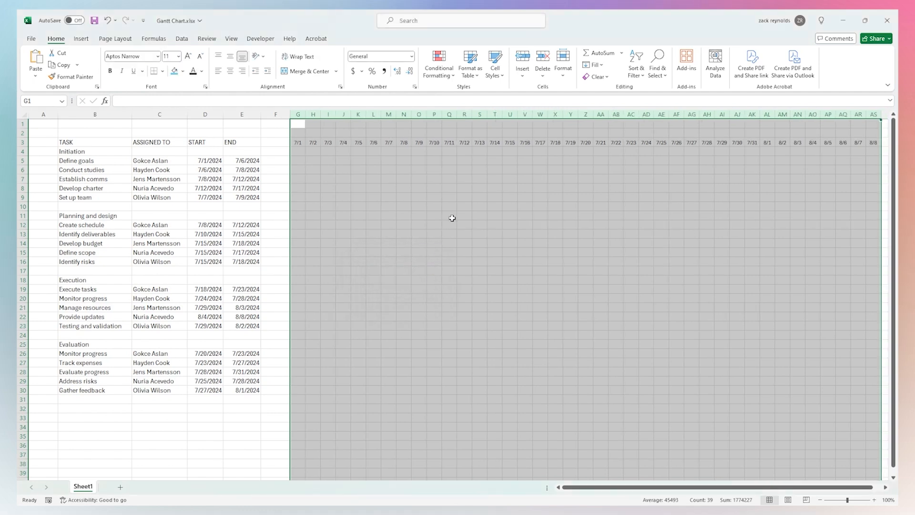
click(406, 179)
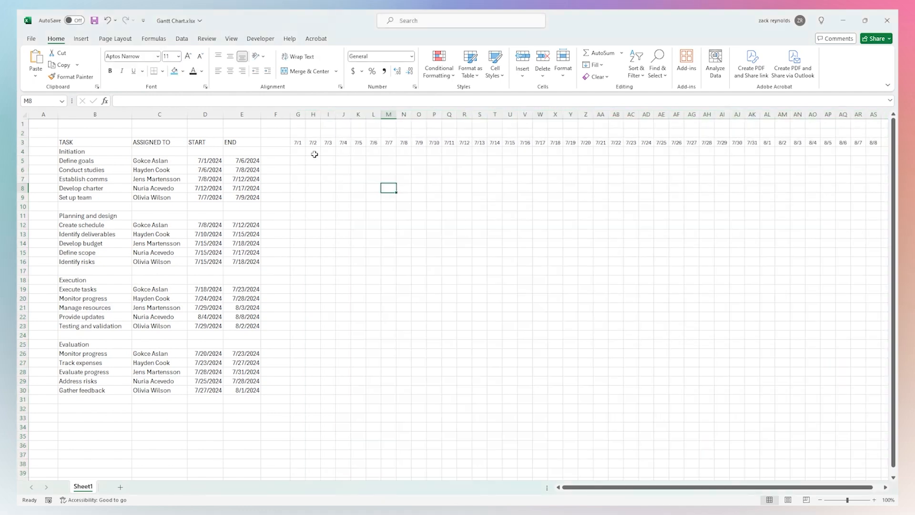
drag(298, 142, 877, 143)
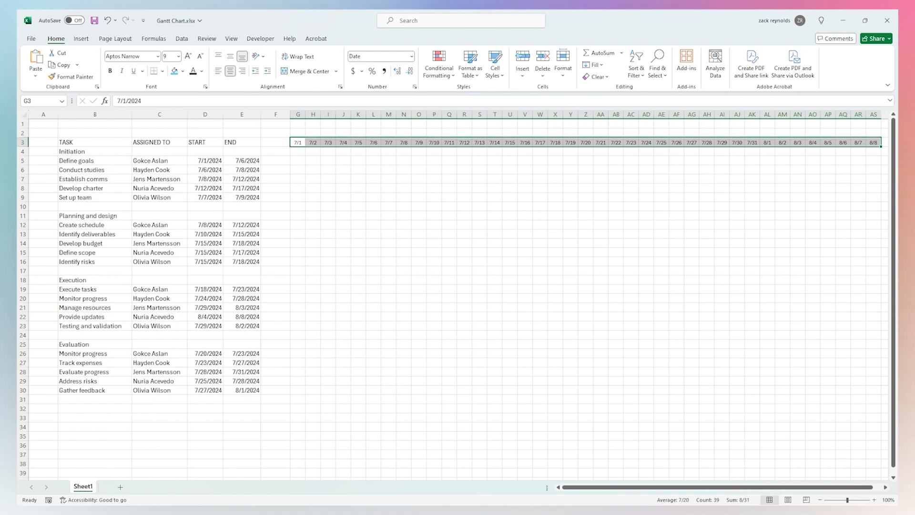
drag(80, 143, 495, 390)
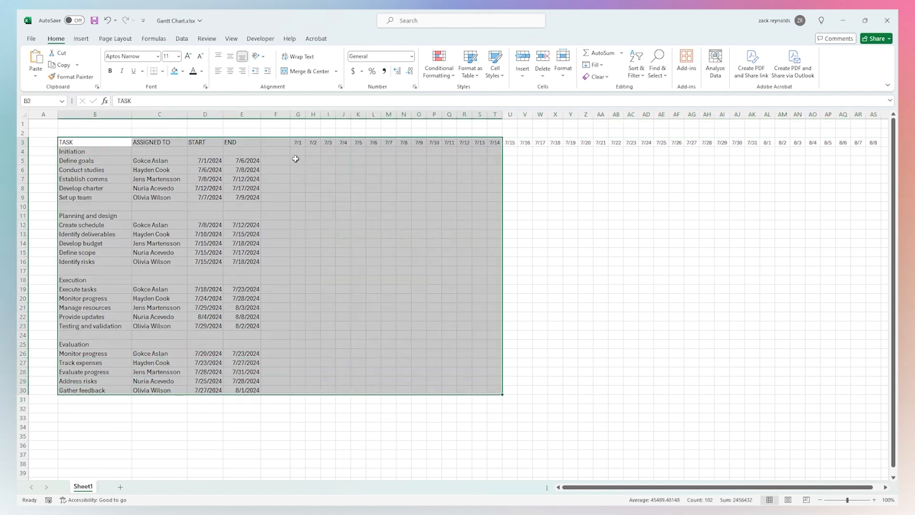
click(296, 159)
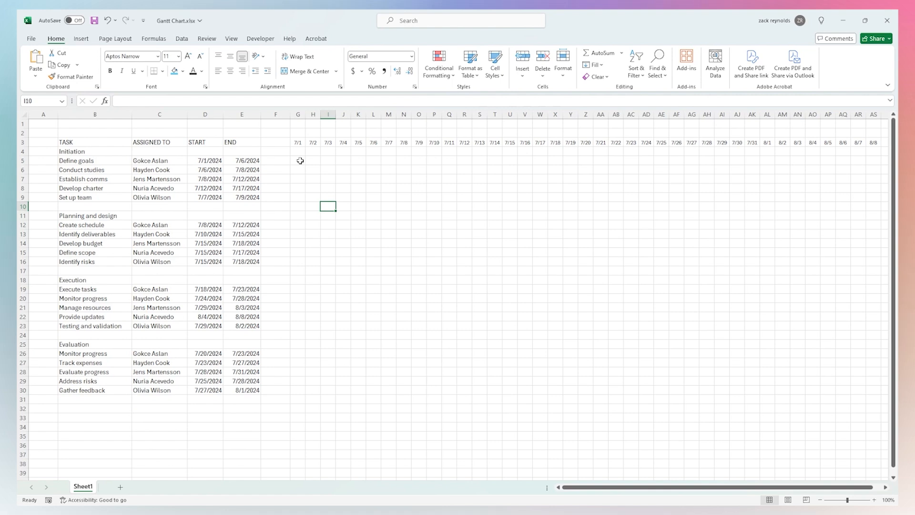
Create a formula-based conditional formatting rule for G5:AS30 that compares the timeline dates with each task's start date, referenced as $D5
drag(301, 160, 872, 388)
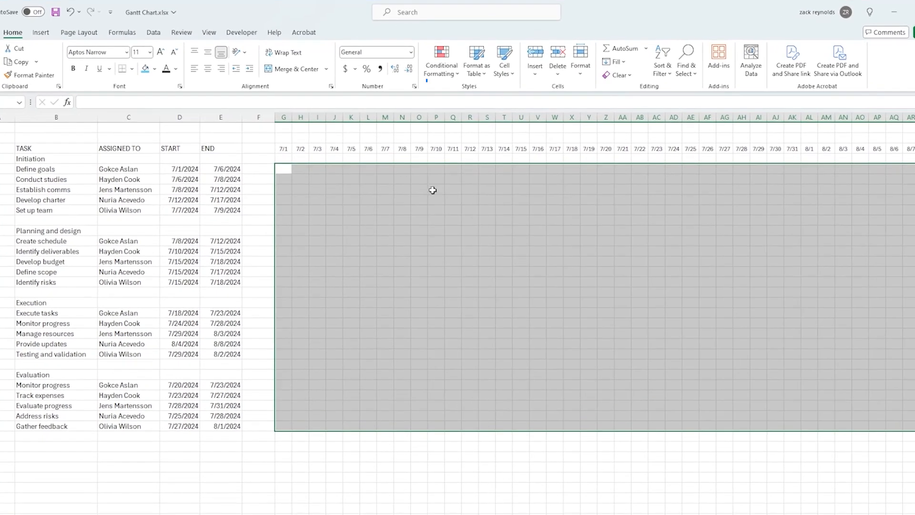
click(442, 60)
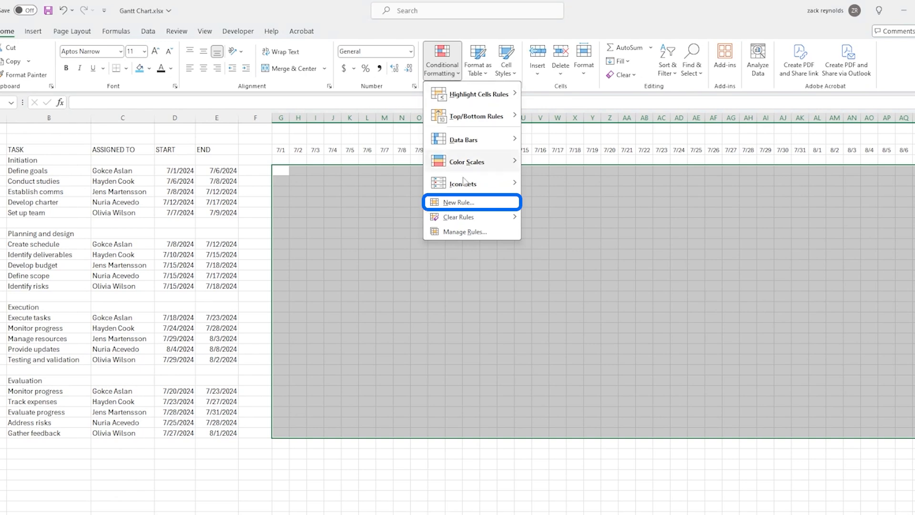
click(446, 203)
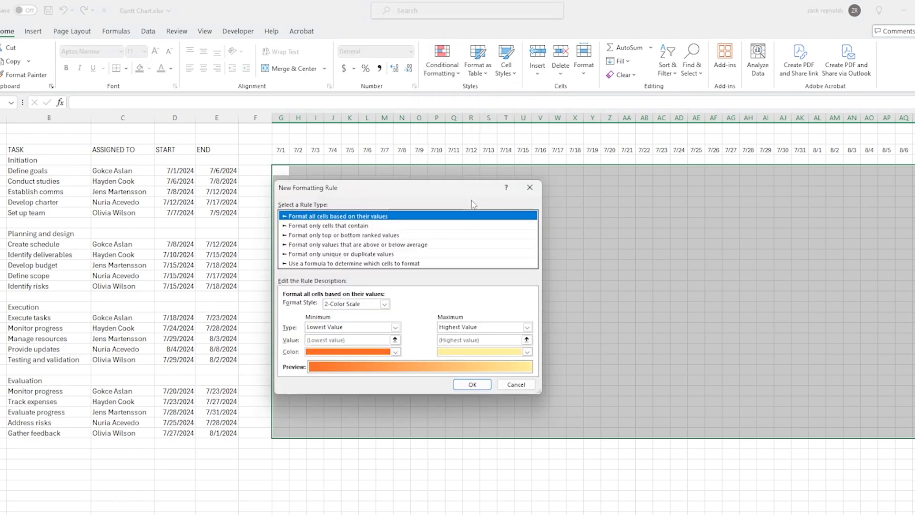
click(318, 264)
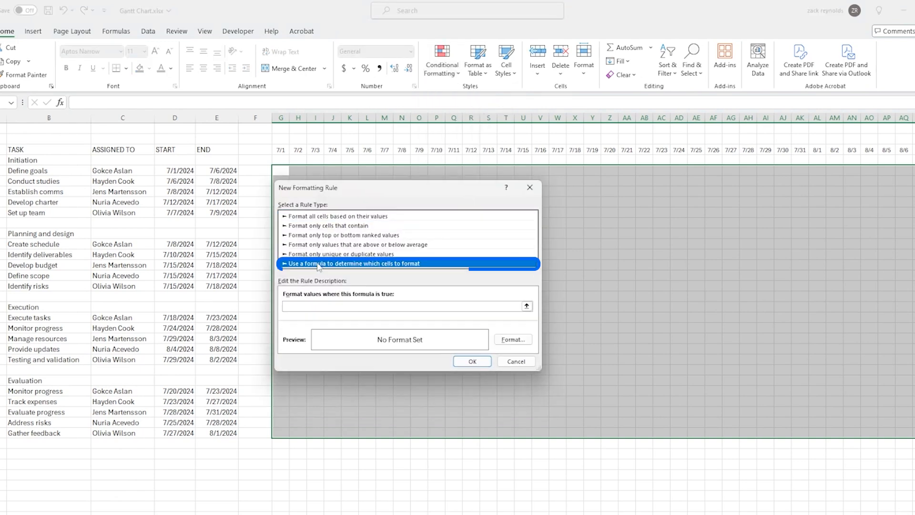
click(325, 304)
click(326, 305)
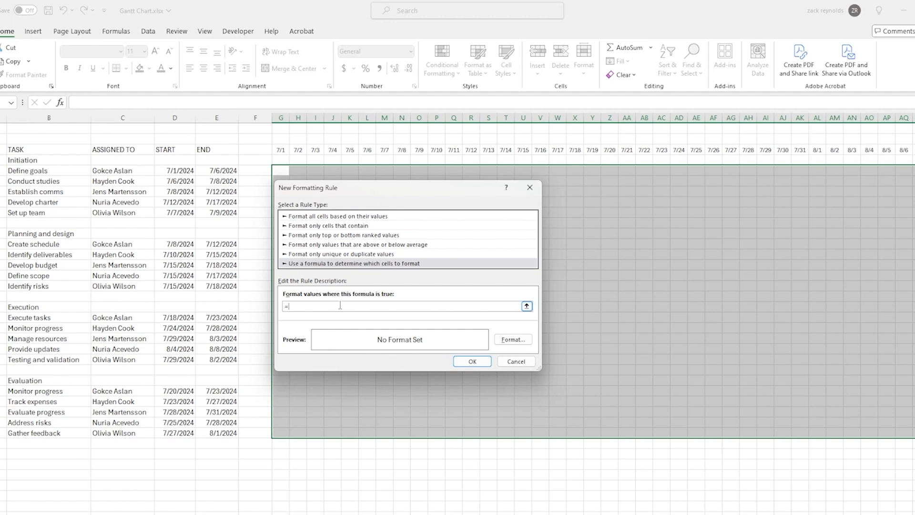
click(347, 305)
click(295, 305)
text($D5)
Give the new formatting rule a light green fill and apply it to the timeline grid
click(524, 342)
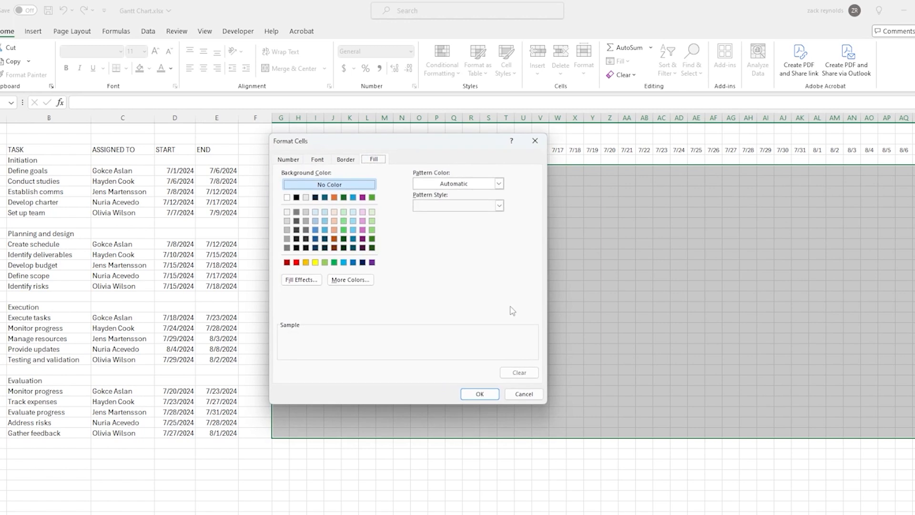
click(373, 221)
click(495, 393)
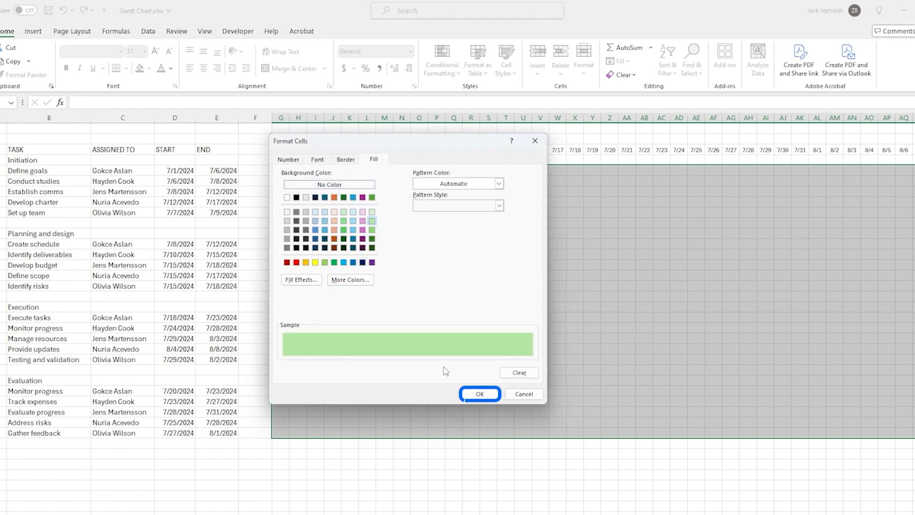
click(477, 362)
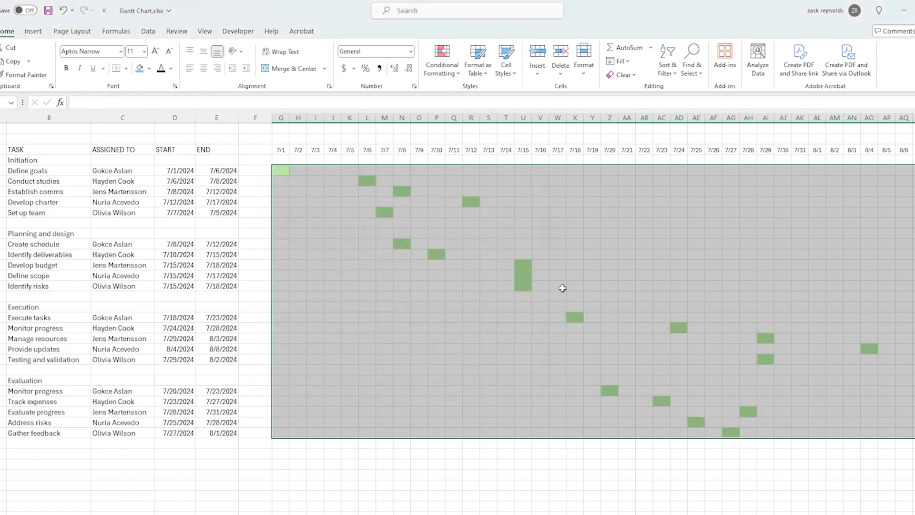
Create a formula-based conditional formatting rule for the timeline grid that matches each task's end date, using =G$3=$E5
click(443, 70)
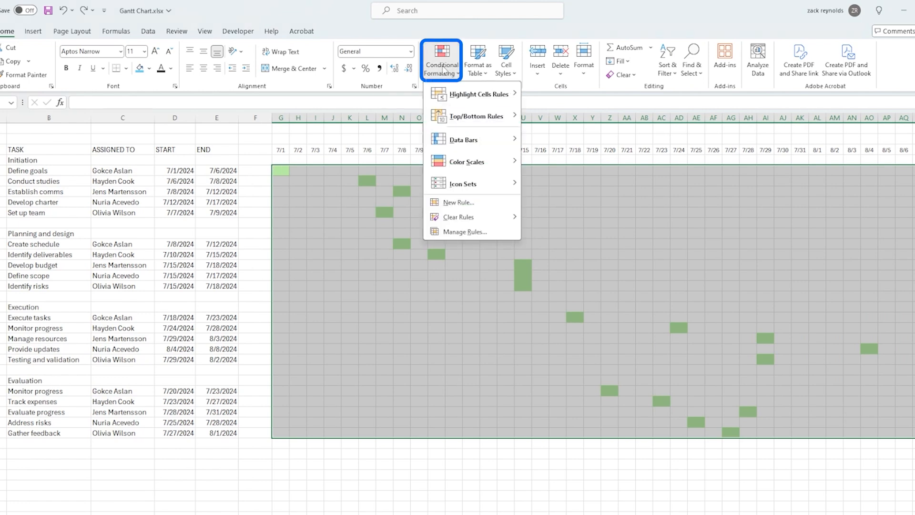
click(460, 205)
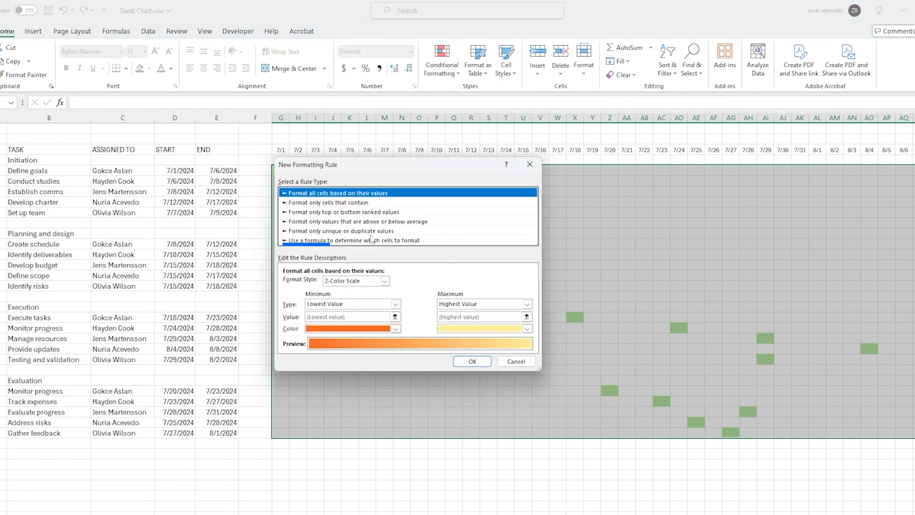
click(360, 240)
click(331, 282)
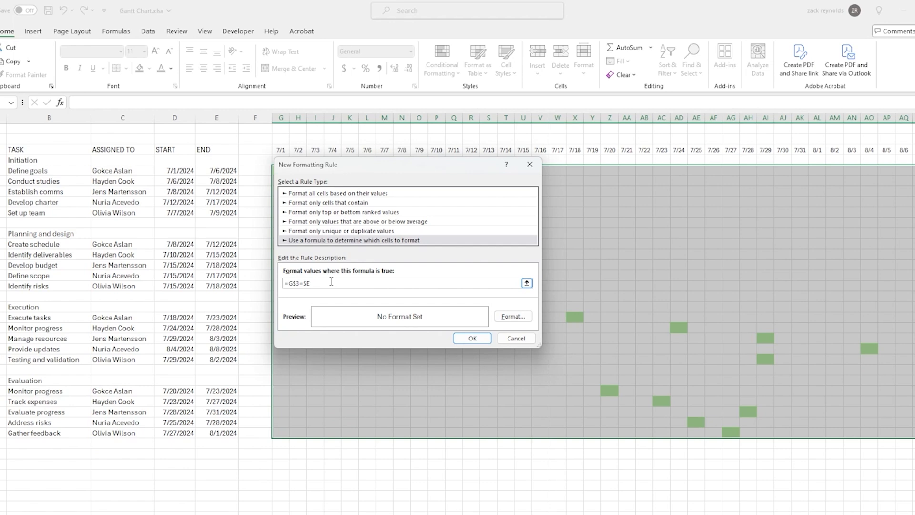
text(5)
Give the end-date rule a dark purple fill and apply it to the timeline grid
click(512, 316)
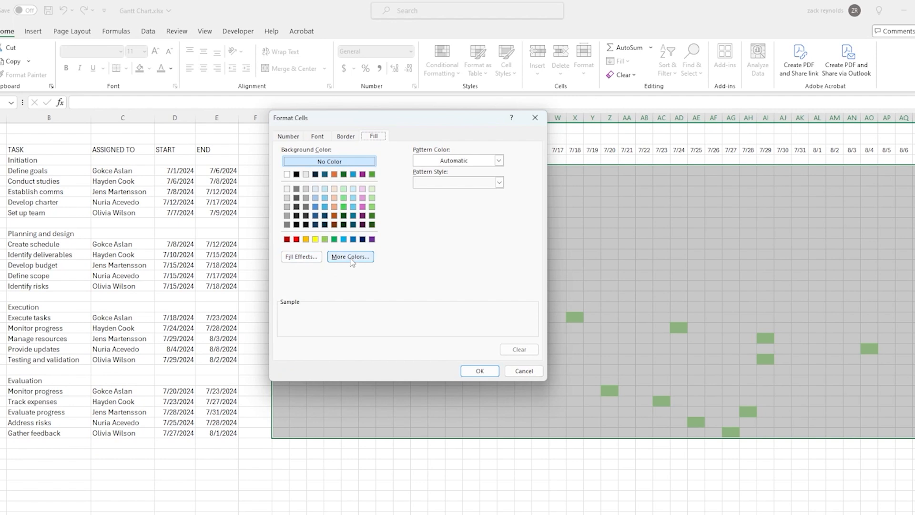
click(362, 216)
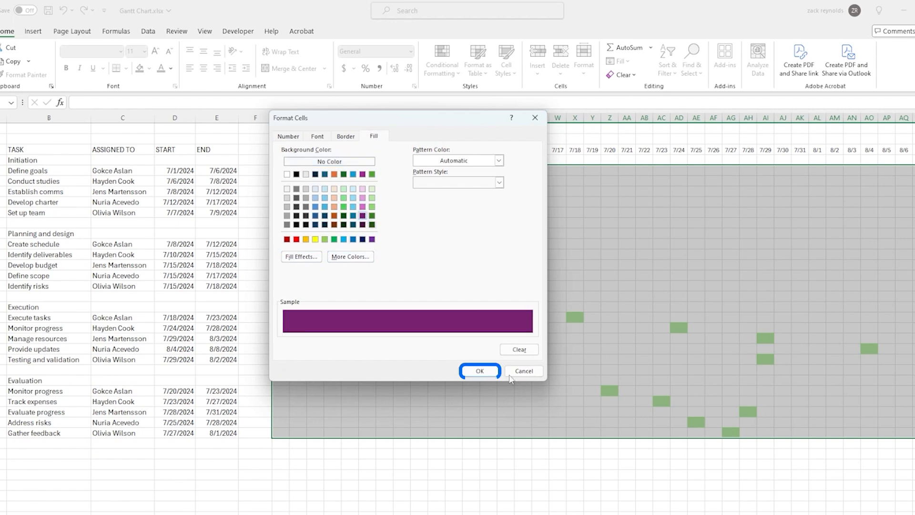
click(479, 371)
click(470, 338)
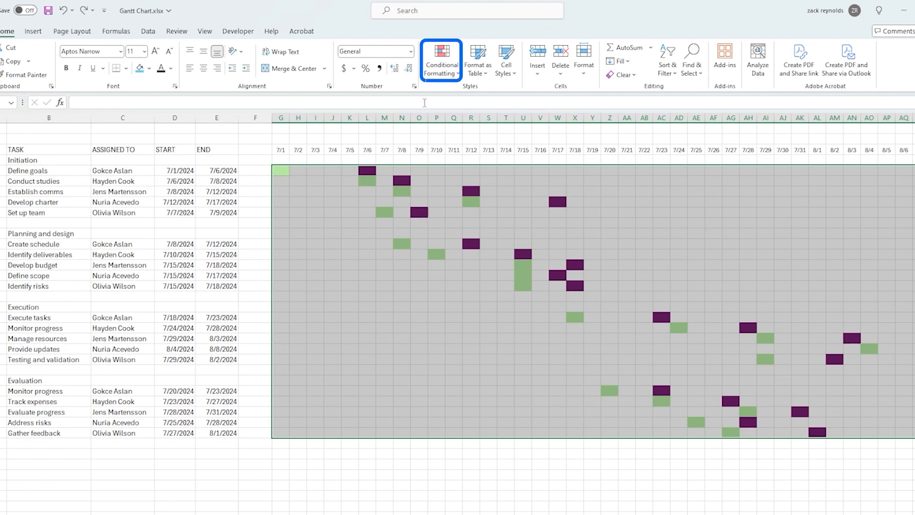
Create another formula-based rule for the dates between each task's start and end, using =AND(G$3>$D5,G$3<$E5)
click(441, 59)
click(458, 202)
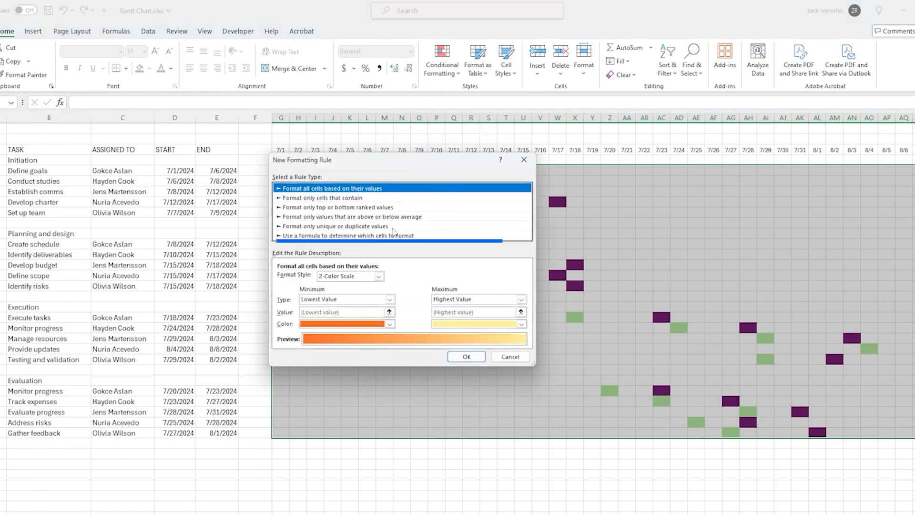
click(394, 236)
click(309, 279)
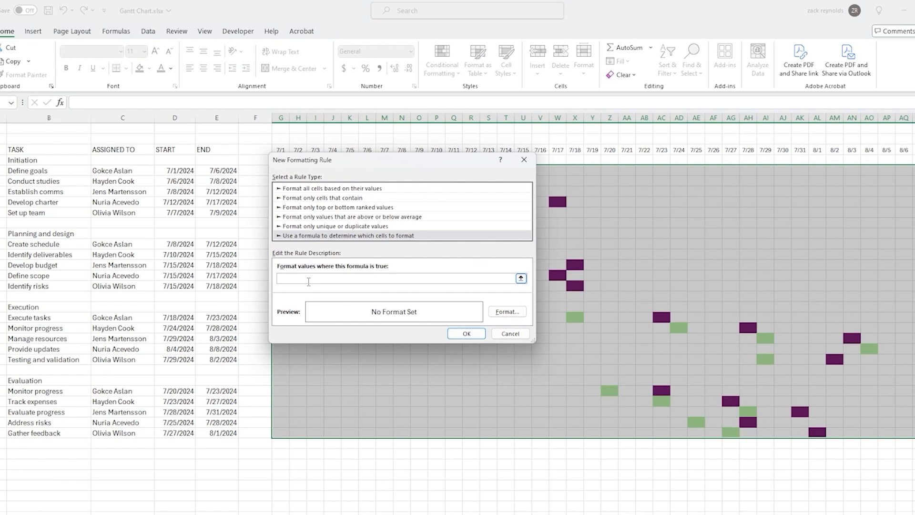
drag(382, 161, 379, 188)
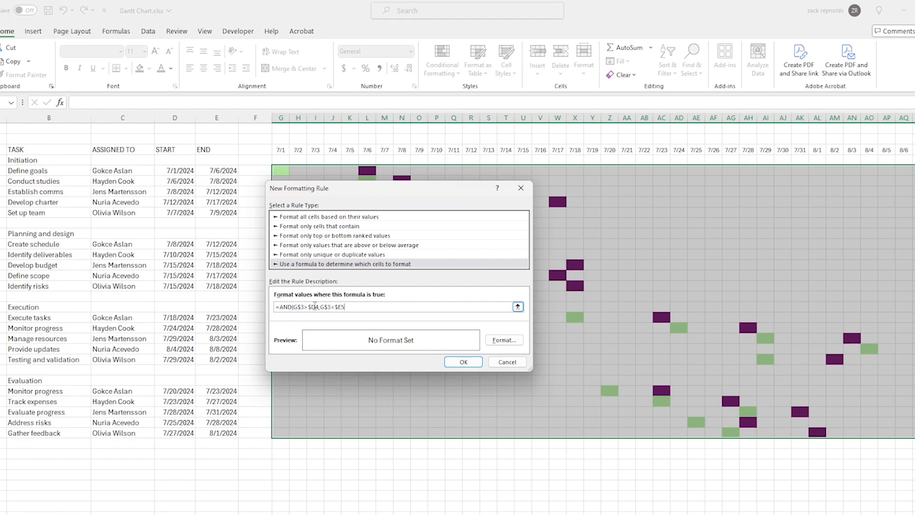
key(BackSpace)
text(5)
drag(316, 305, 275, 306)
click(368, 307)
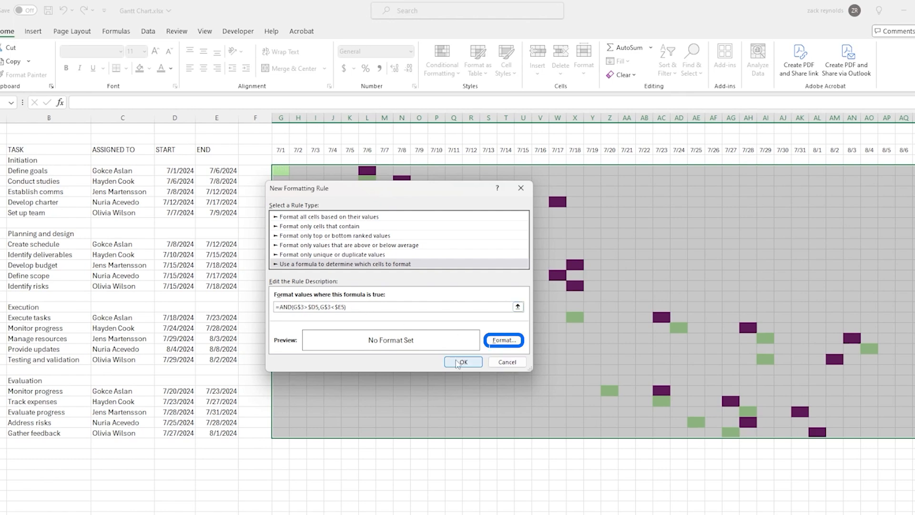
Give the in-between dates rule a light pink fill, apply it, and deselect the timeline grid
click(504, 340)
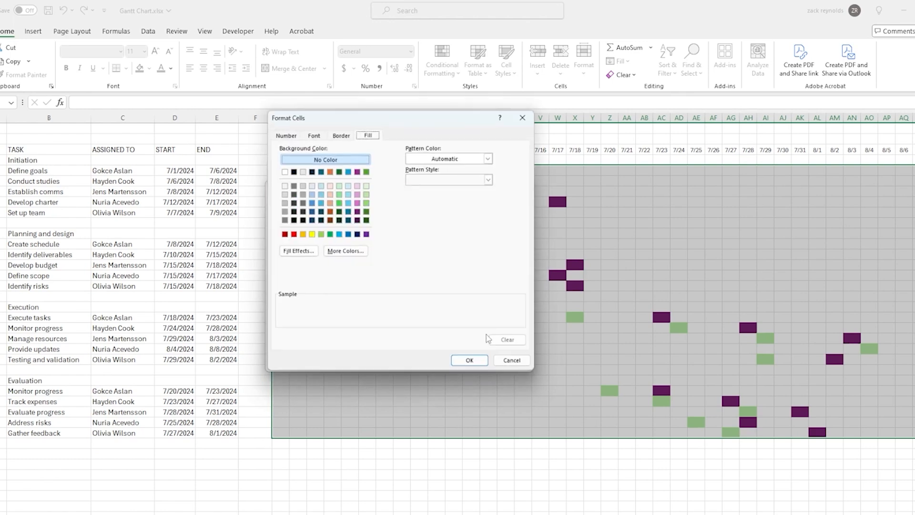
click(358, 185)
click(474, 366)
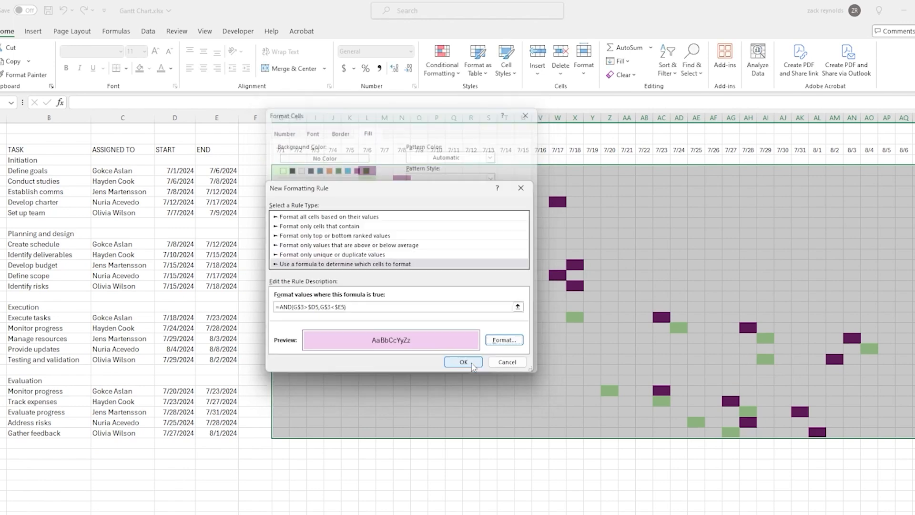
click(460, 361)
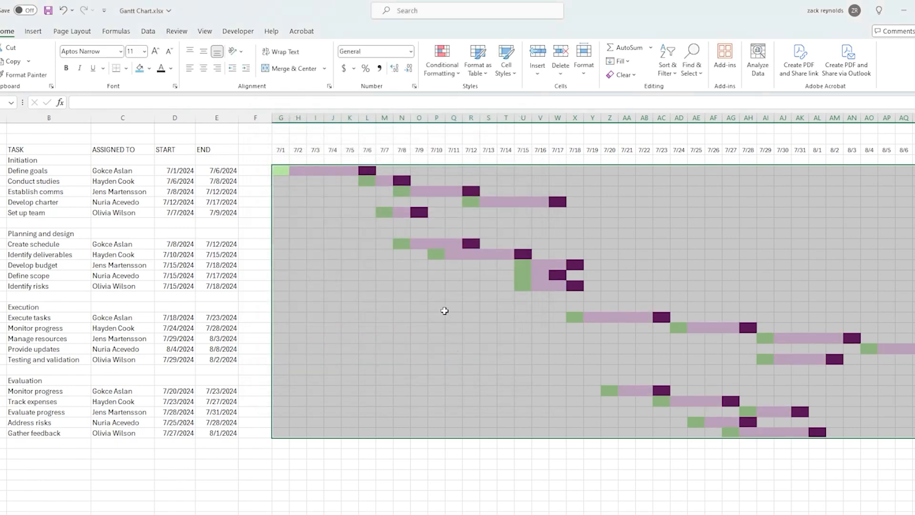
click(453, 296)
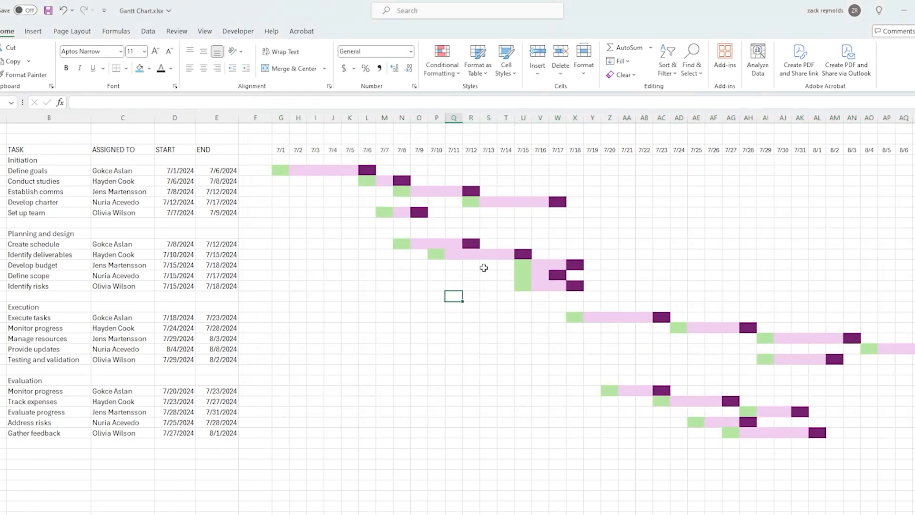
click(281, 170)
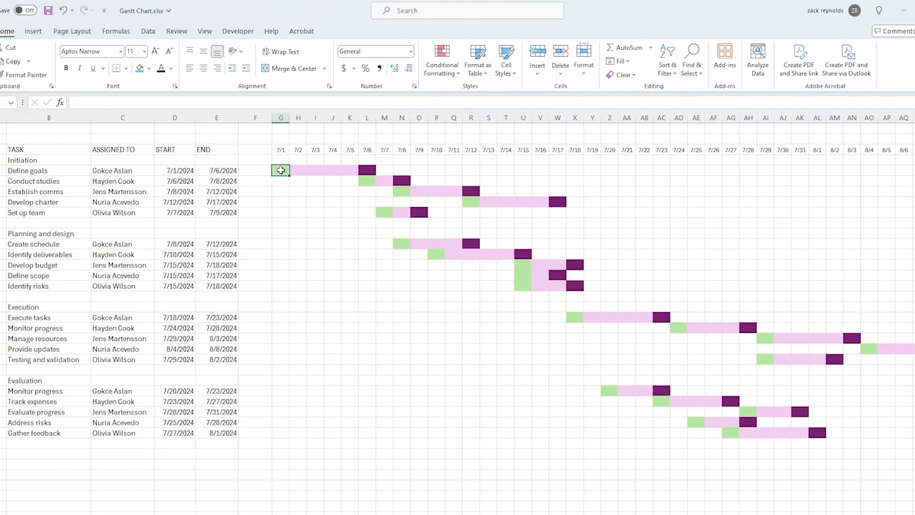
drag(297, 170, 348, 170)
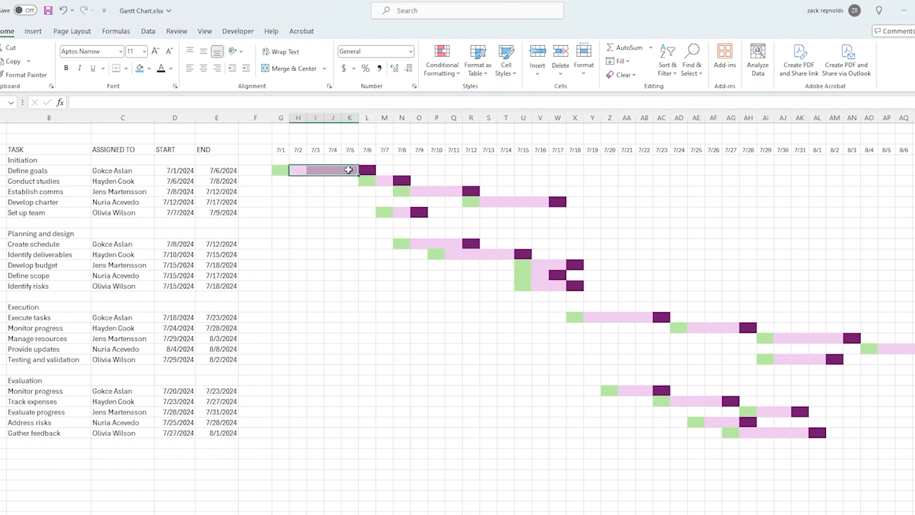
click(419, 192)
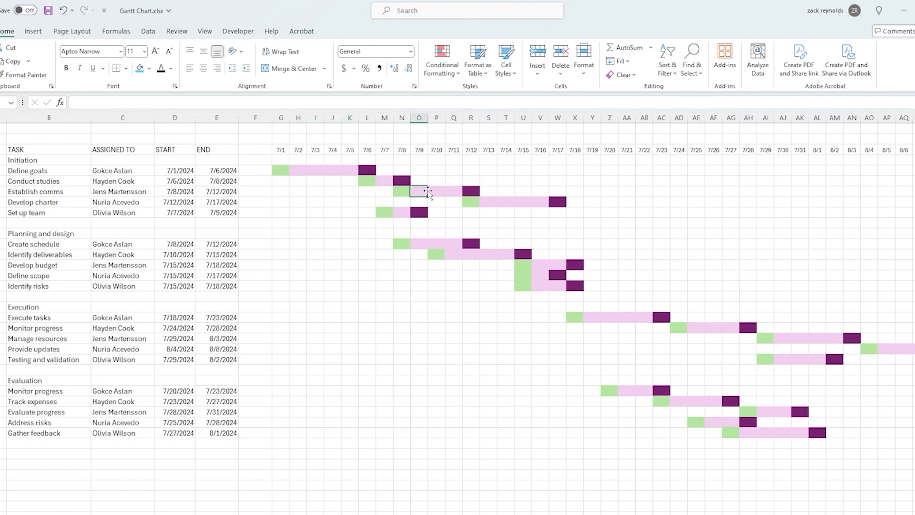
click(453, 192)
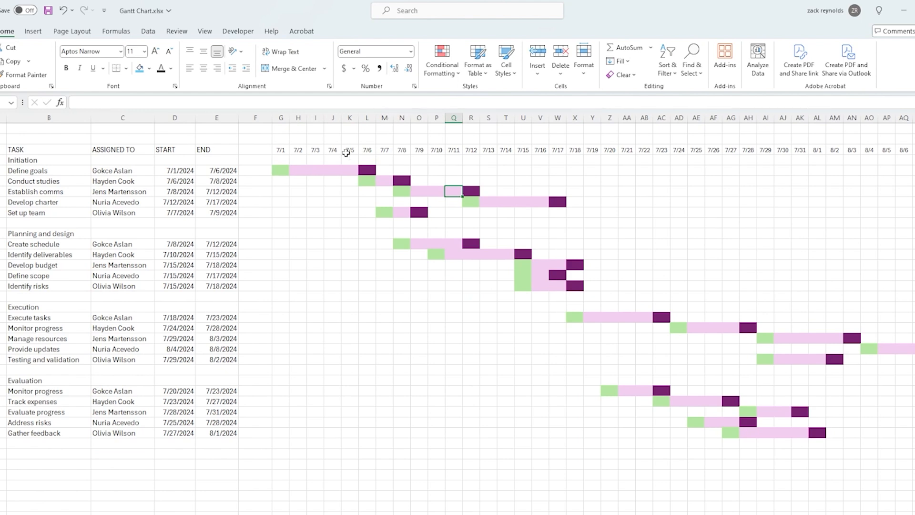
Review the conditional formatting rules and the fill settings of the in-between dates rule without changing them
click(442, 61)
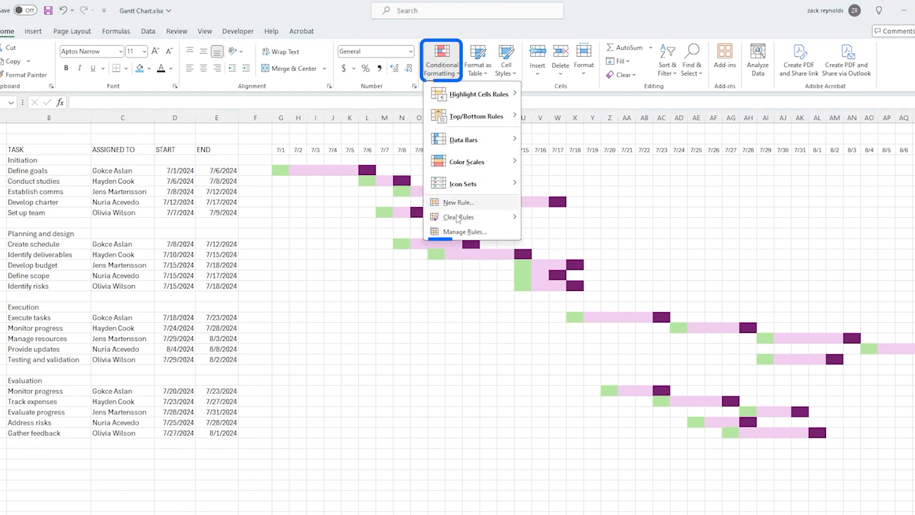
click(459, 232)
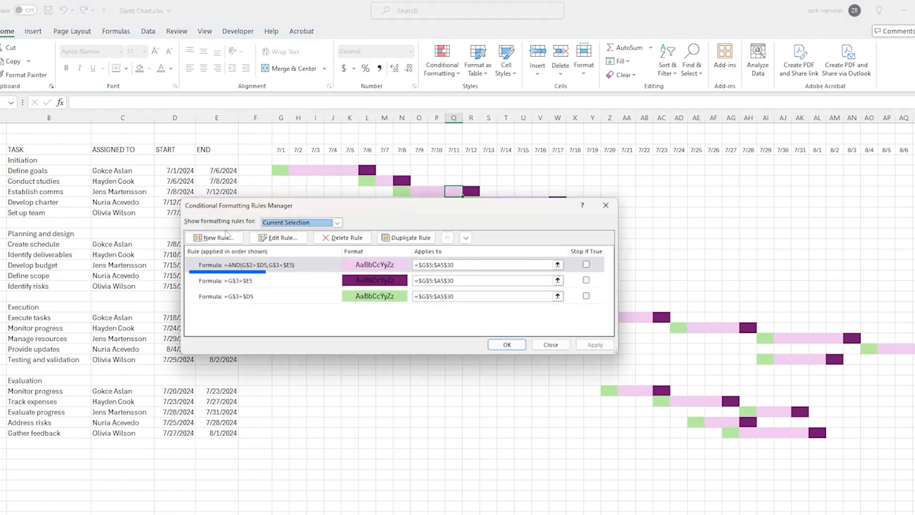
double_click(315, 264)
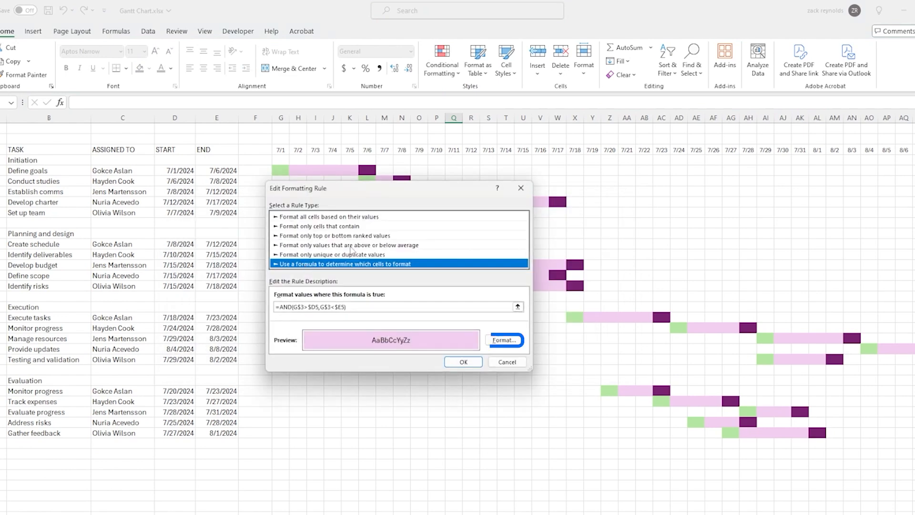
click(504, 340)
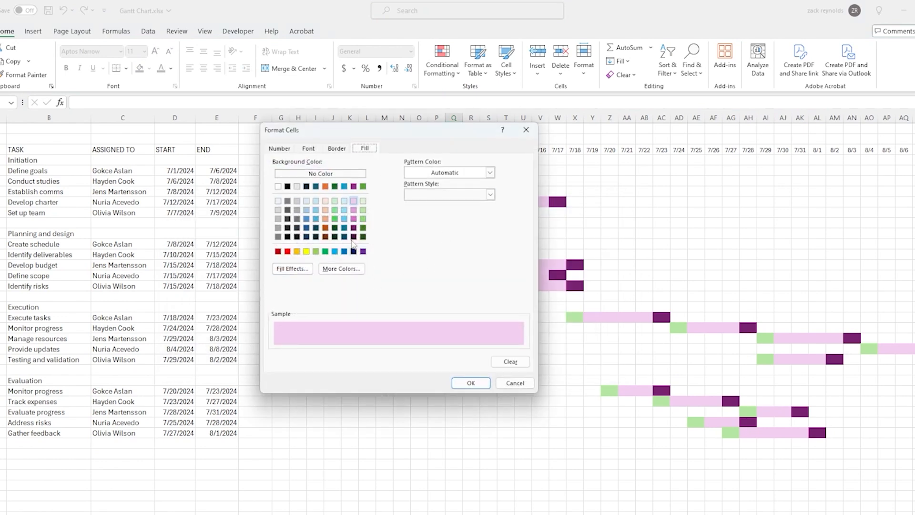
click(504, 385)
click(509, 362)
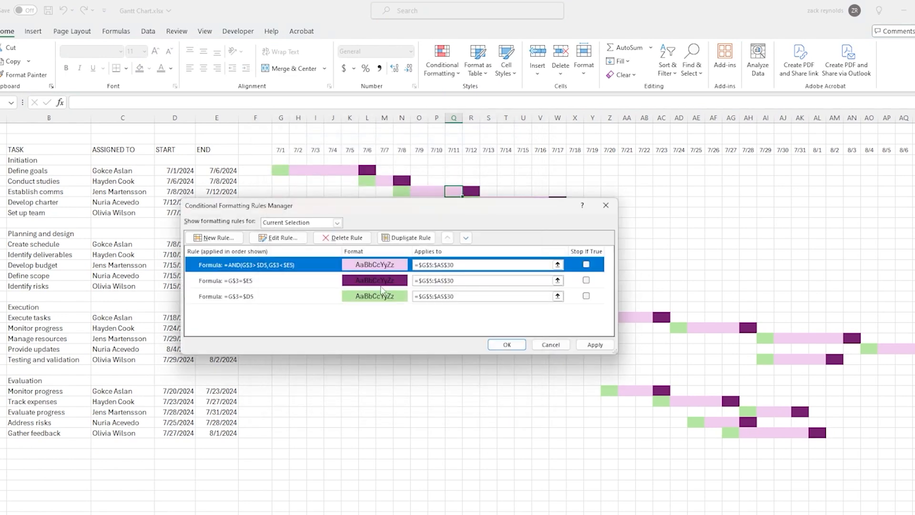
click(508, 345)
click(425, 308)
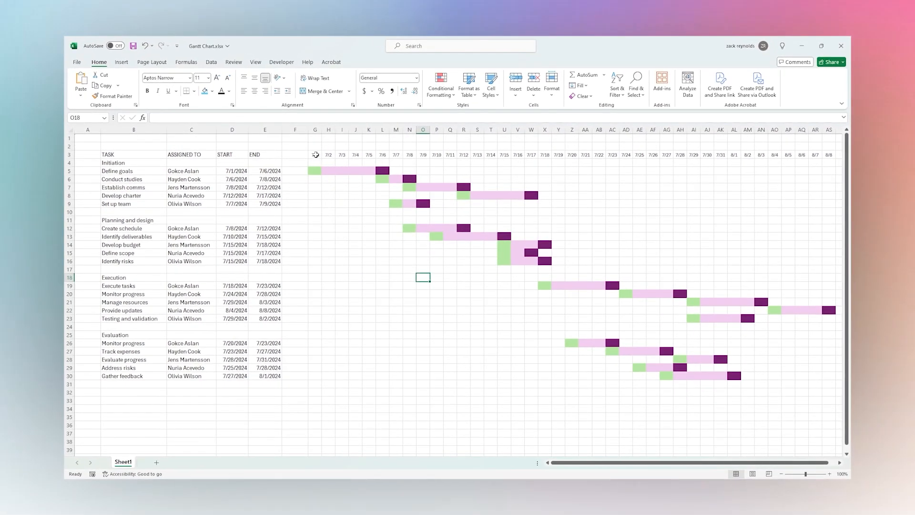
Format the timeline dates in G3:AS3 with a dark blue fill and white font
drag(315, 155, 829, 155)
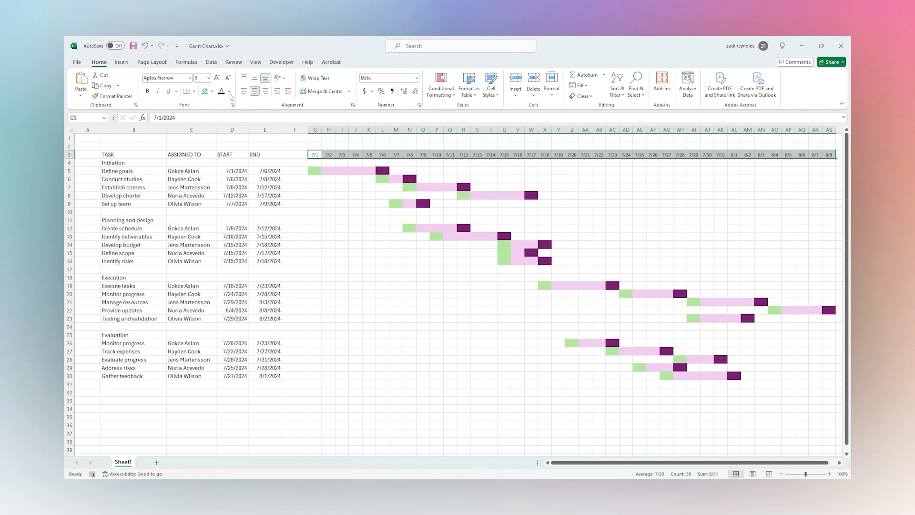
click(212, 91)
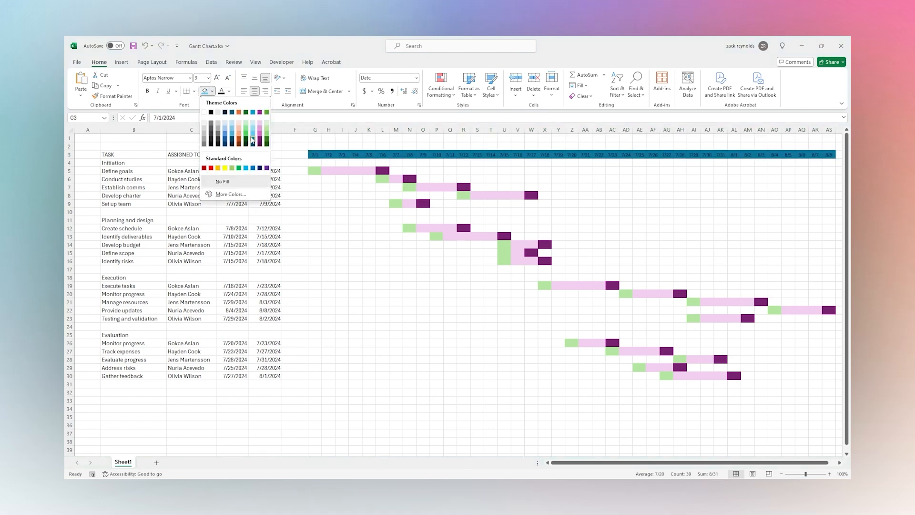
click(254, 140)
click(229, 91)
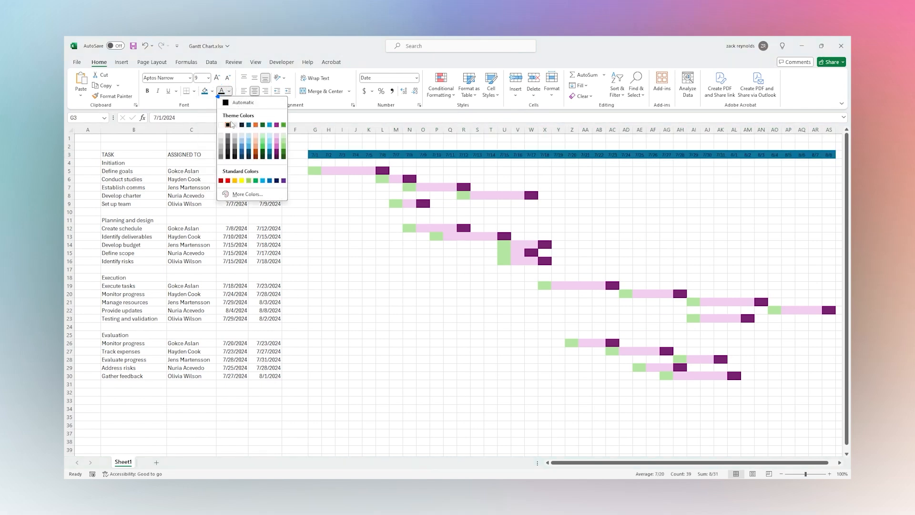
click(231, 125)
Give the task list headers in B3:F3 a light blue fill and make them bold
drag(144, 156, 296, 155)
click(212, 91)
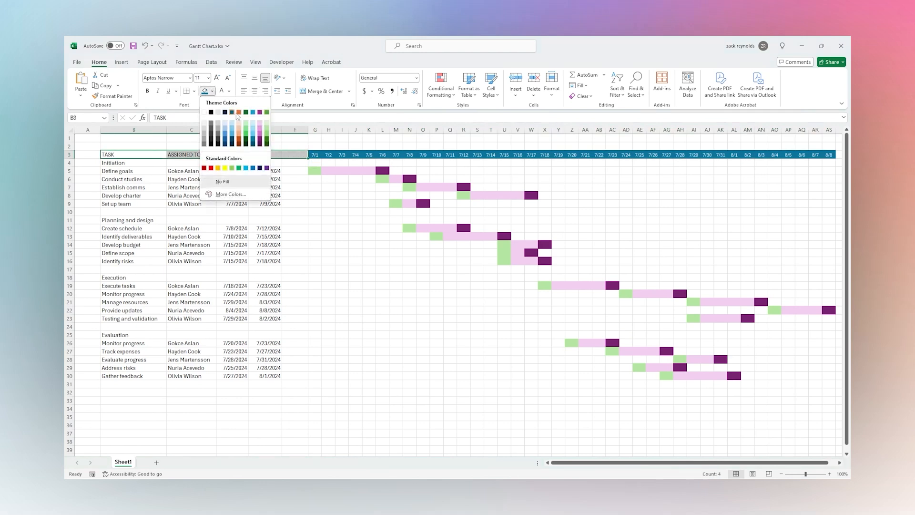
click(254, 132)
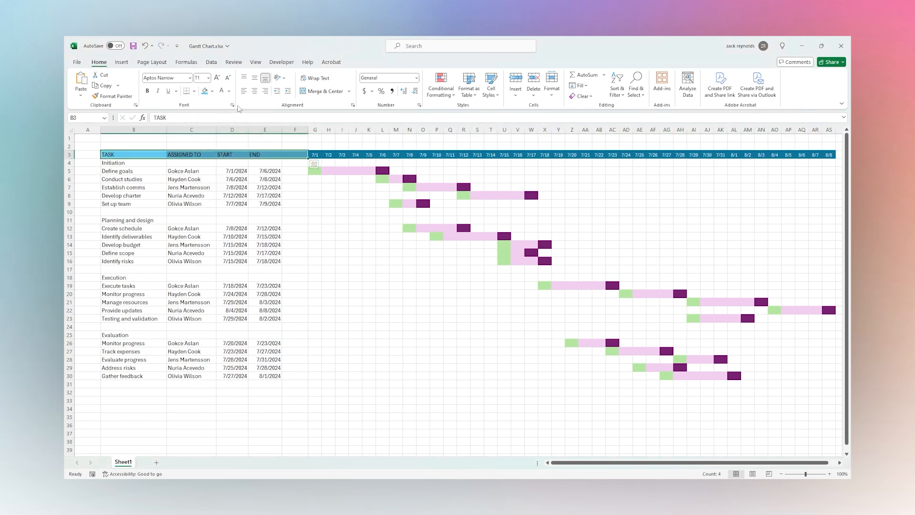
click(148, 90)
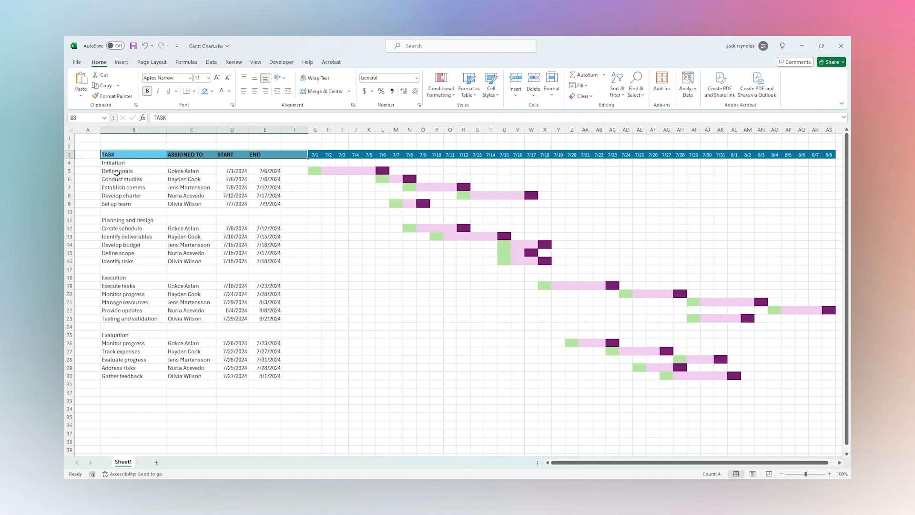
Set the border line color to gray and apply all borders to the Initiation task rows, B5:AS9
drag(117, 173, 833, 200)
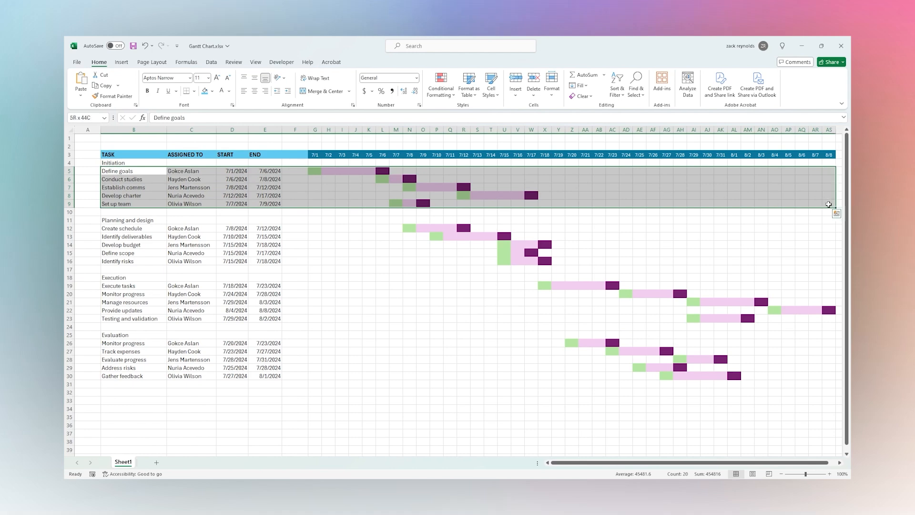
click(194, 91)
mouse_move(219, 314)
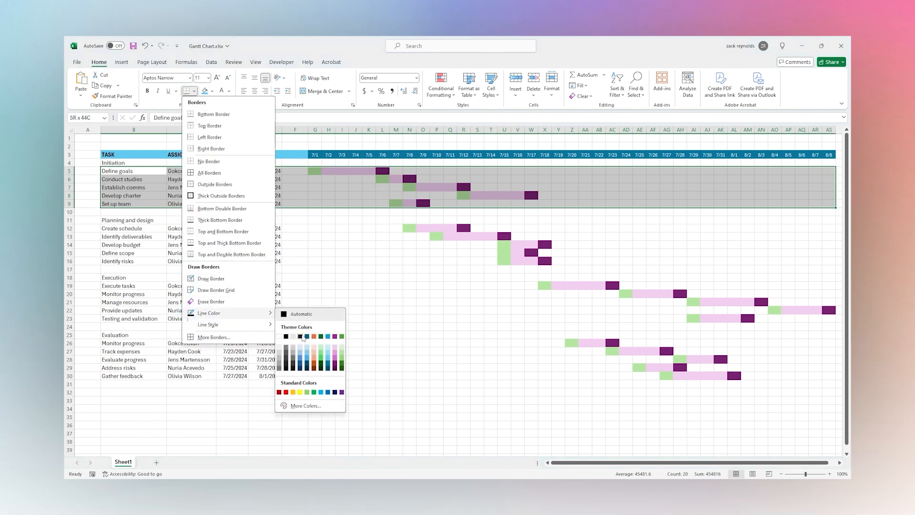
click(292, 353)
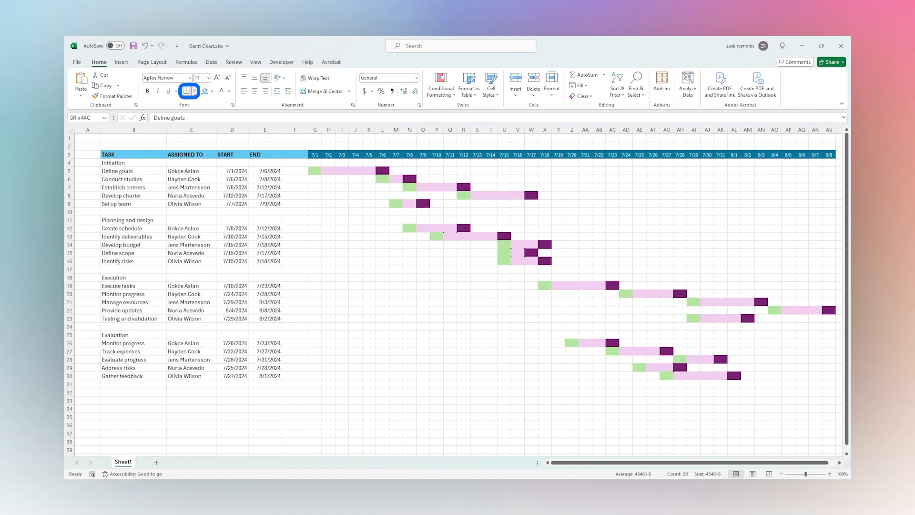
click(194, 91)
click(210, 173)
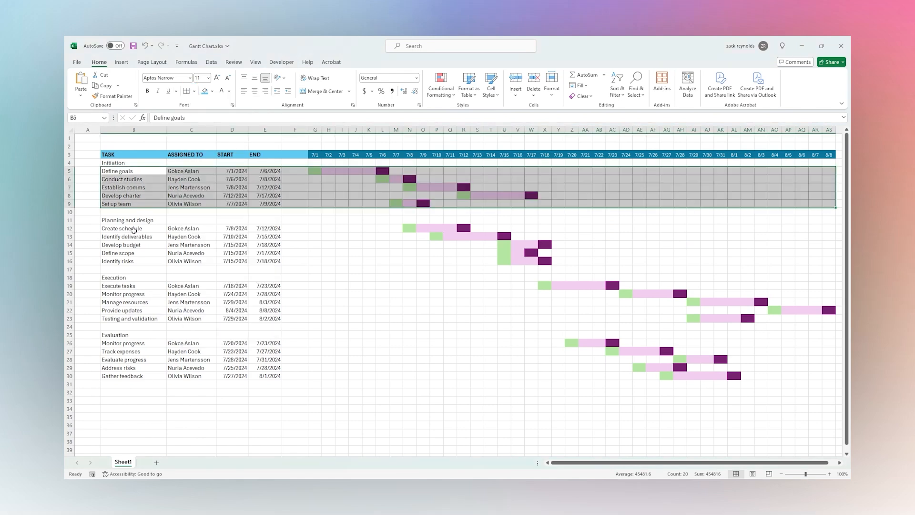
Apply the same all-borders formatting to the Planning and design task rows and the Execution task rows through column AS
drag(133, 231, 734, 262)
click(187, 91)
drag(102, 288, 805, 320)
click(186, 91)
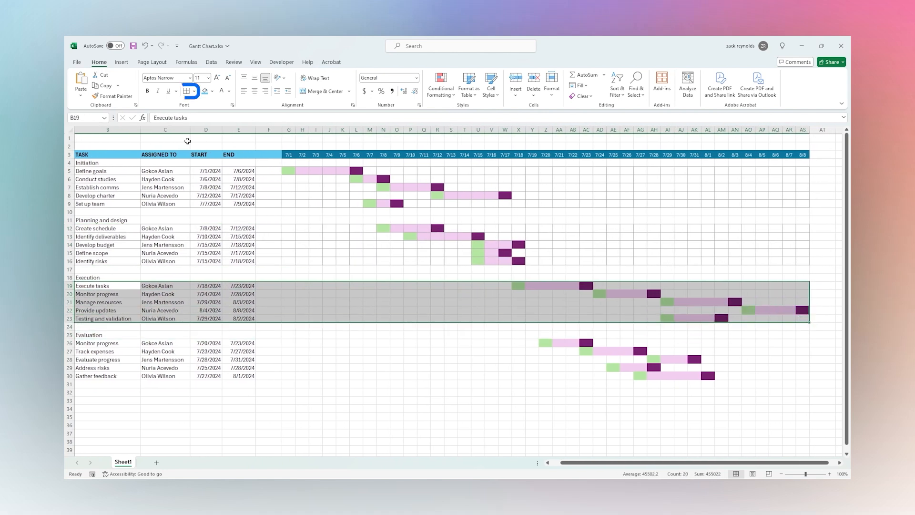
Apply gray all borders to the Evaluation task rows, B26:AS30
drag(117, 346, 805, 385)
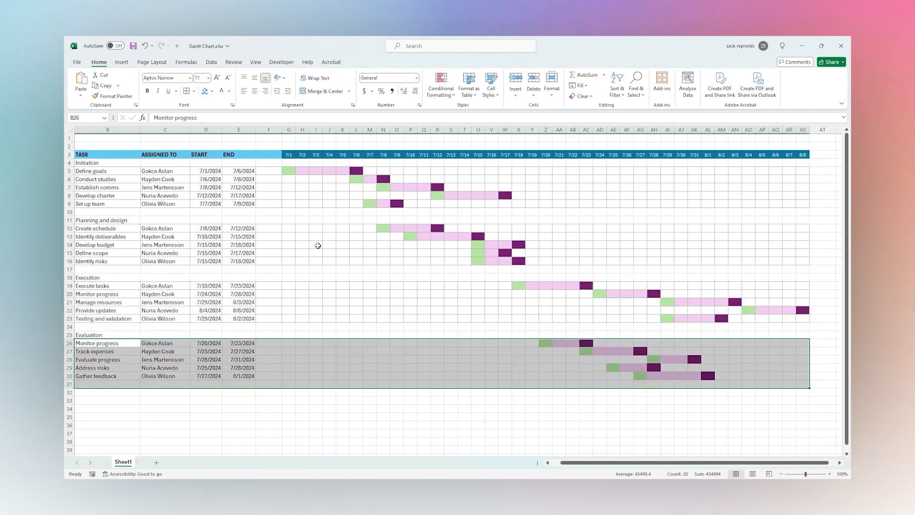
shift+click(807, 377)
click(185, 92)
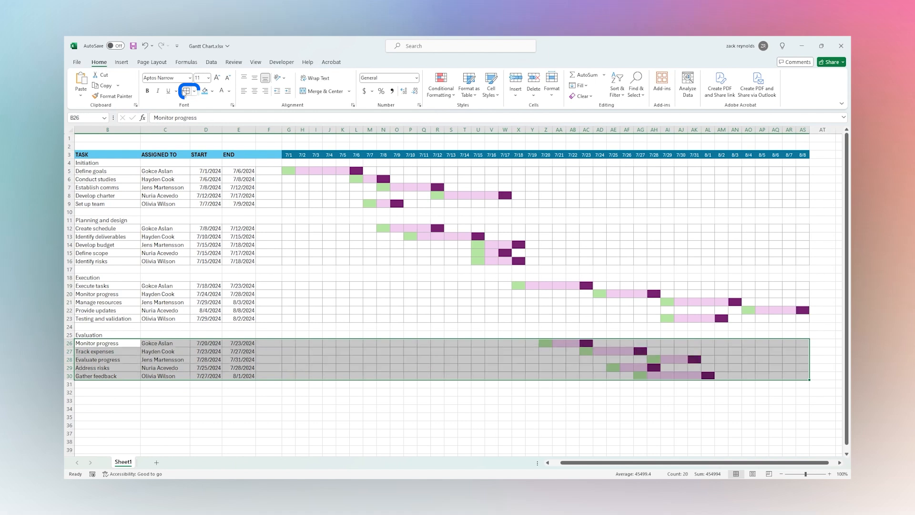
click(803, 375)
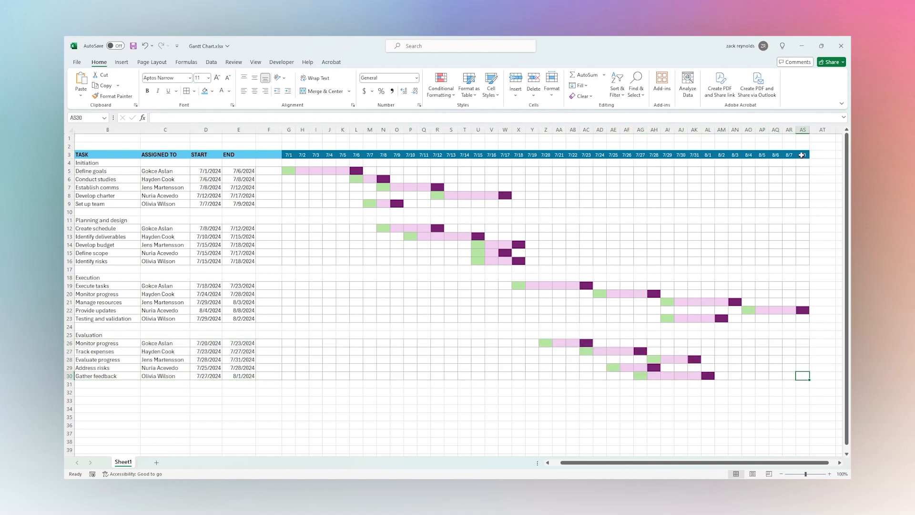
Set the border line color to black and apply thick outside borders around the whole chart, B3:AS30
drag(803, 155, 124, 154)
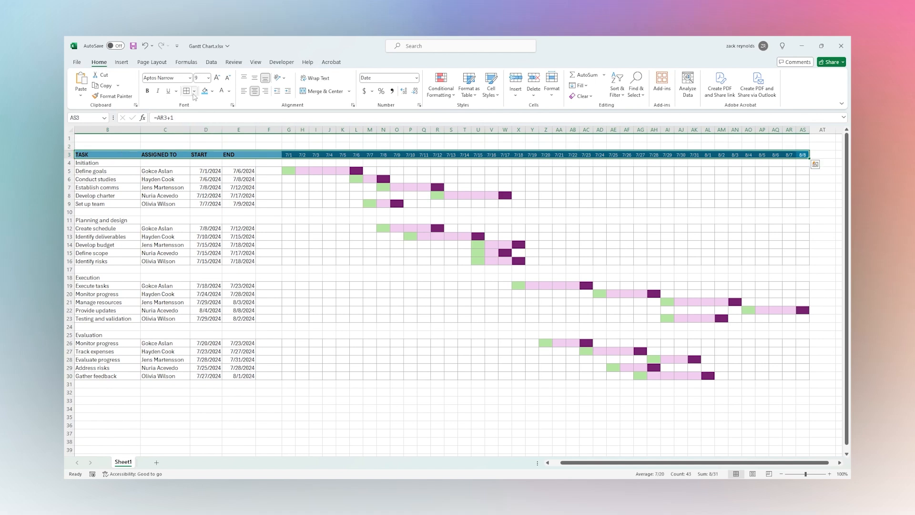
click(806, 376)
scroll(737, 462, left, 1)
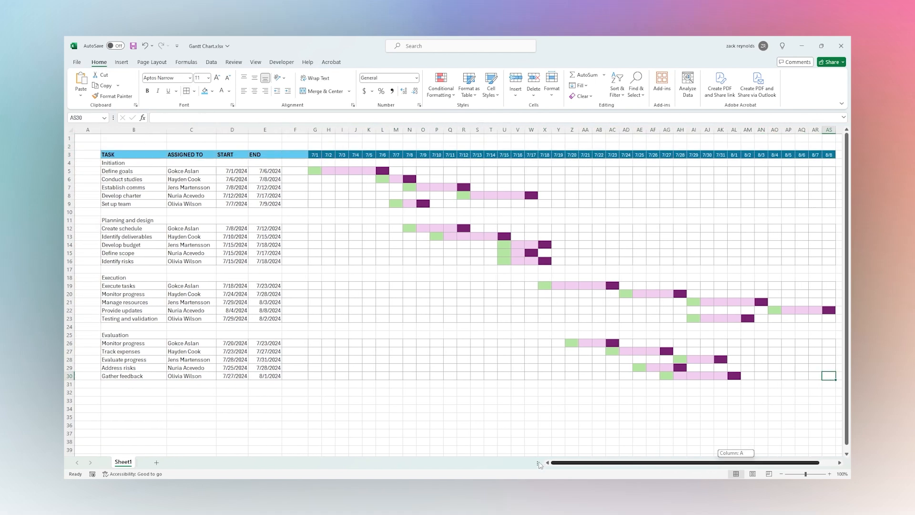
shift+click(129, 154)
click(194, 91)
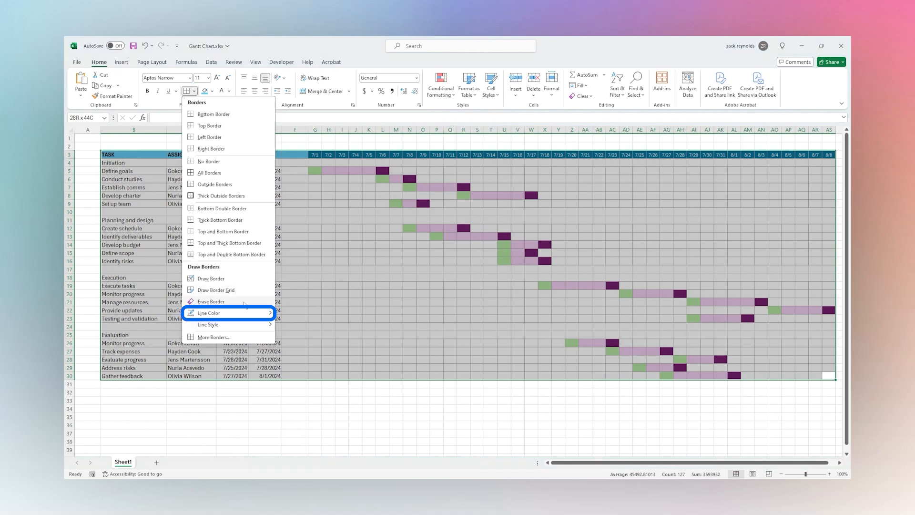
mouse_move(248, 313)
click(290, 315)
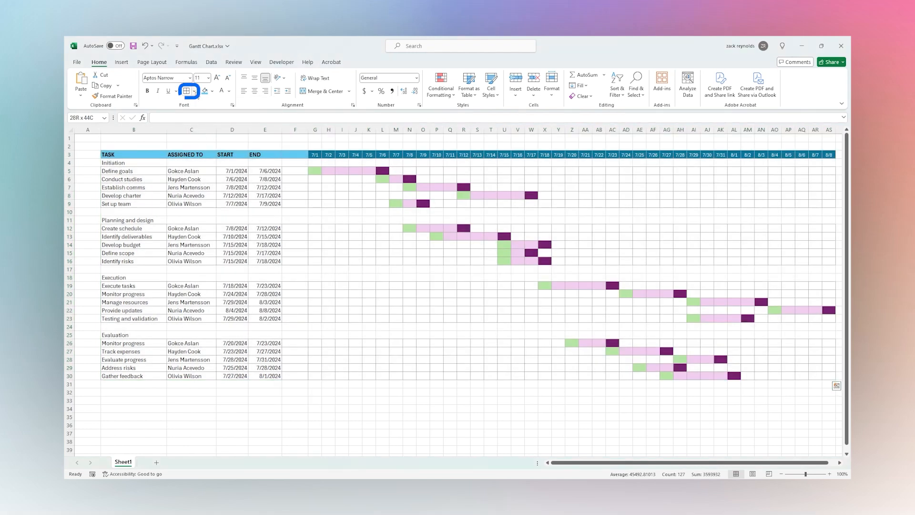
click(194, 91)
click(215, 196)
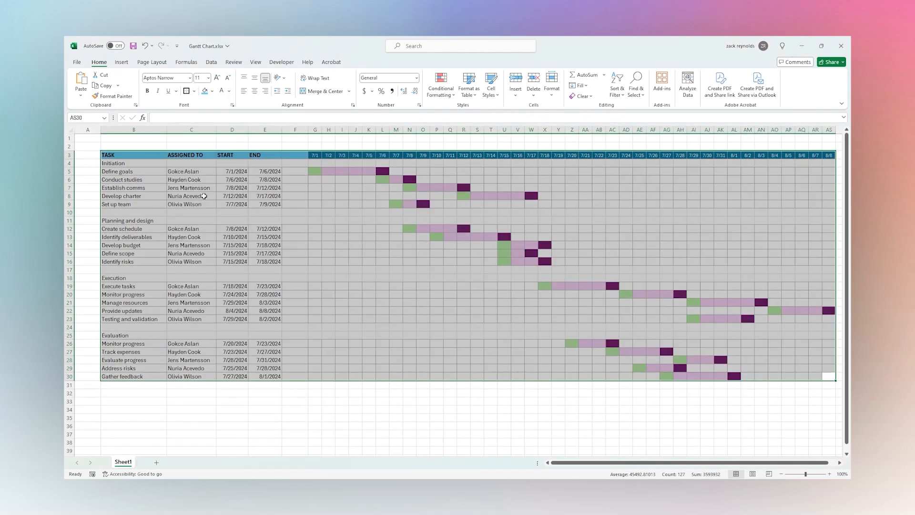
Turn off the display of gridlines on the worksheet
click(255, 62)
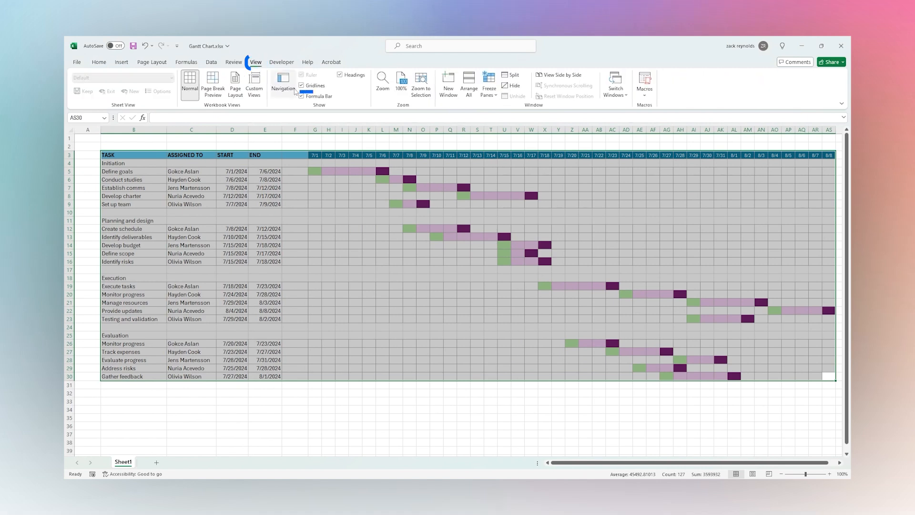
click(302, 86)
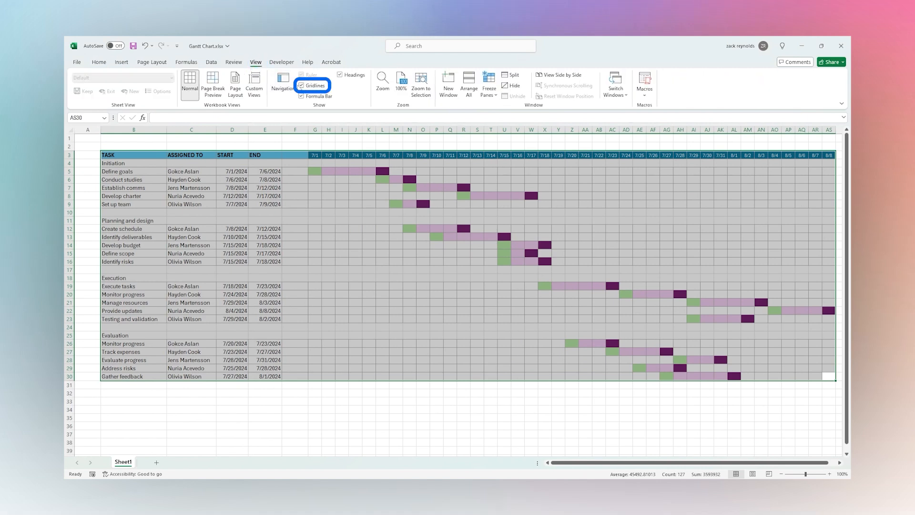
click(348, 145)
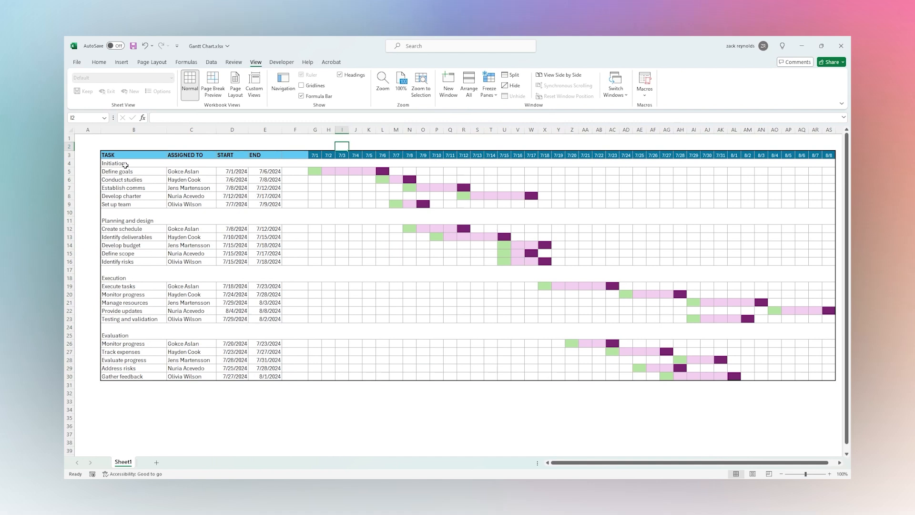
Fill the Initiation header row B4:AS4 light green and the Planning and design header row B11:AS11 light blue
drag(125, 165, 829, 165)
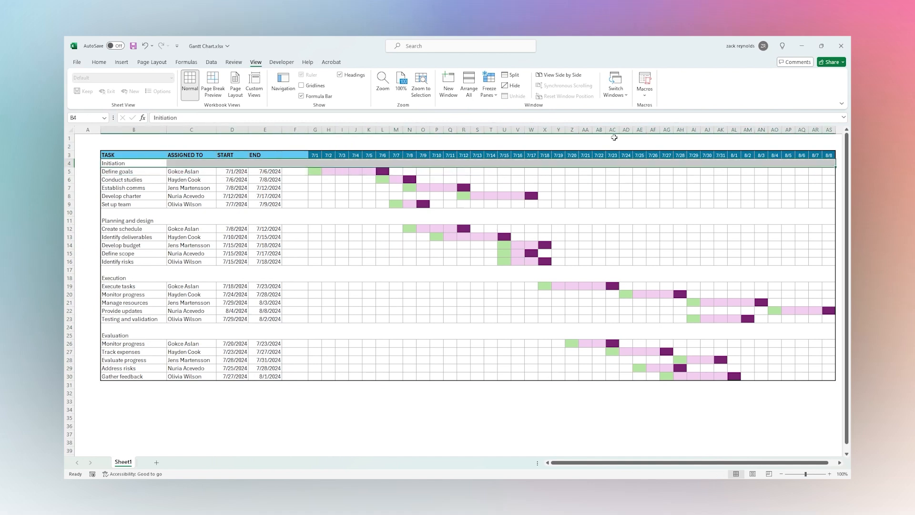
click(99, 62)
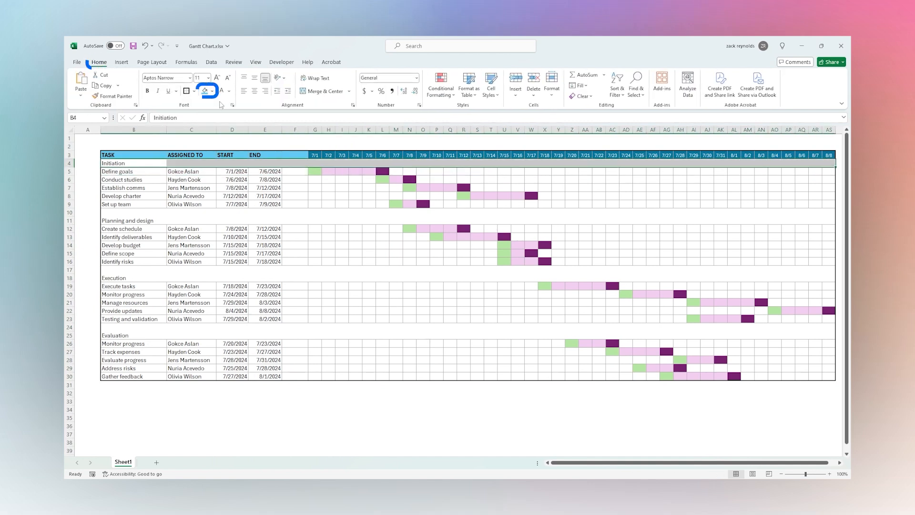
click(212, 91)
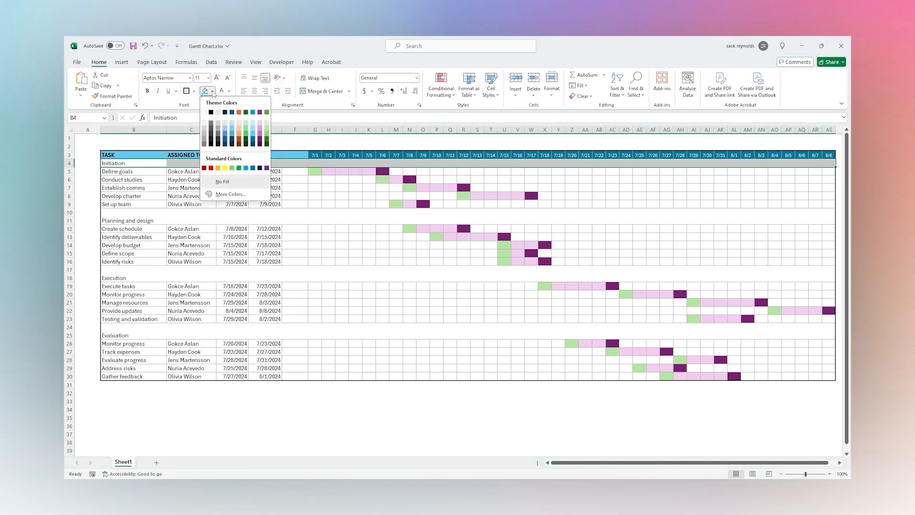
click(267, 125)
drag(111, 218, 829, 220)
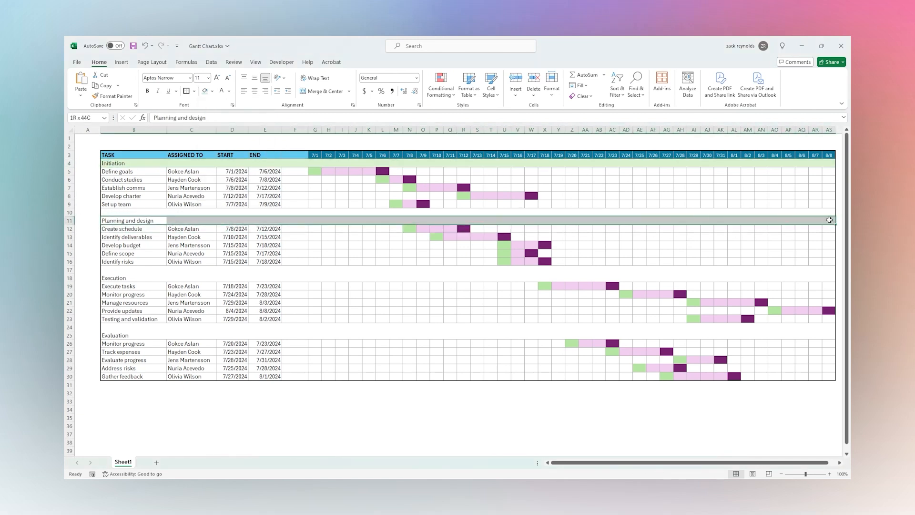
click(212, 91)
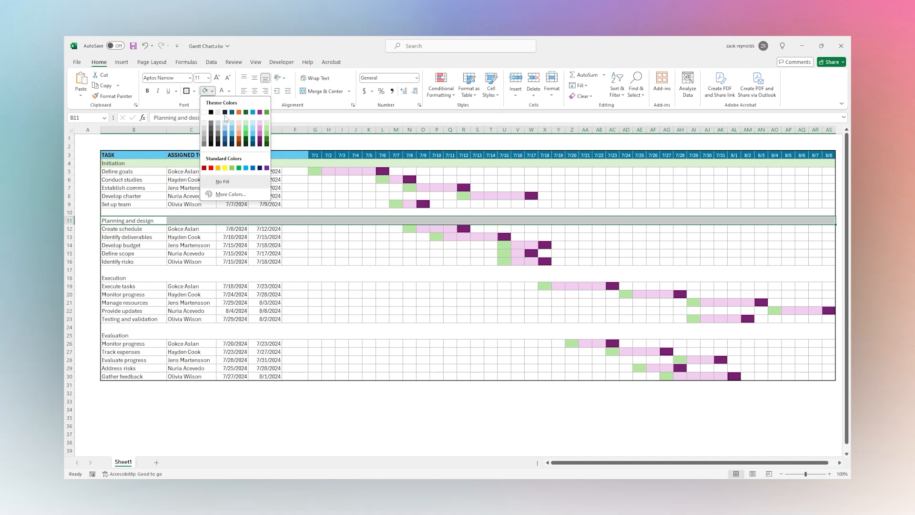
click(253, 126)
Fill the Execution header row B18:AS18 light orange and the Evaluation header row B25:AS25 light gray
drag(133, 278, 831, 278)
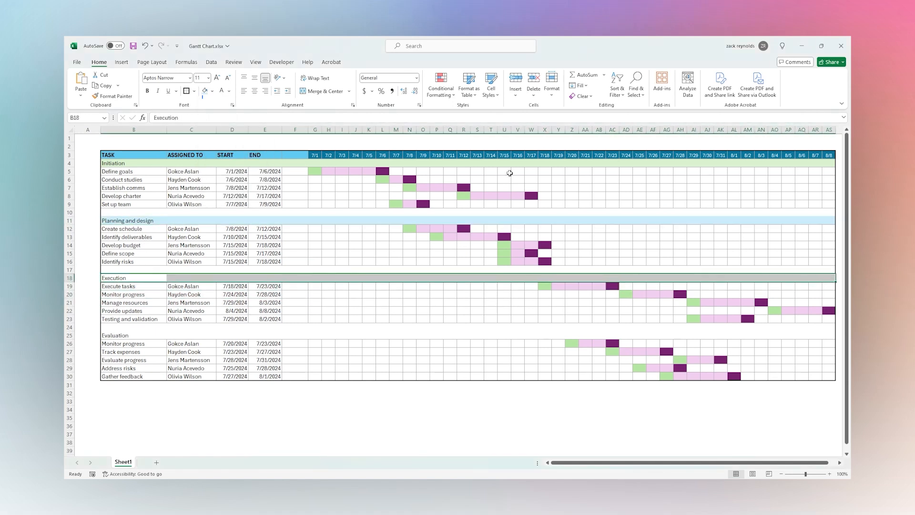
click(212, 91)
click(241, 125)
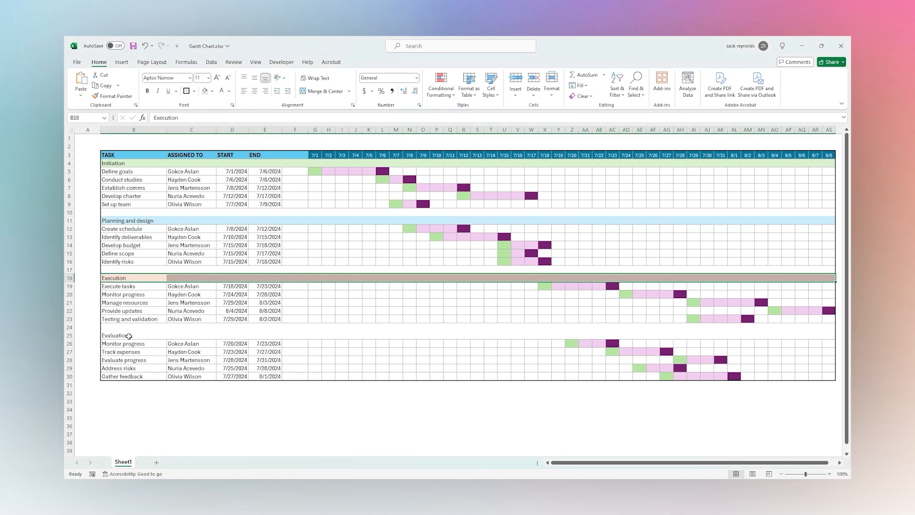
drag(129, 336, 831, 335)
click(212, 91)
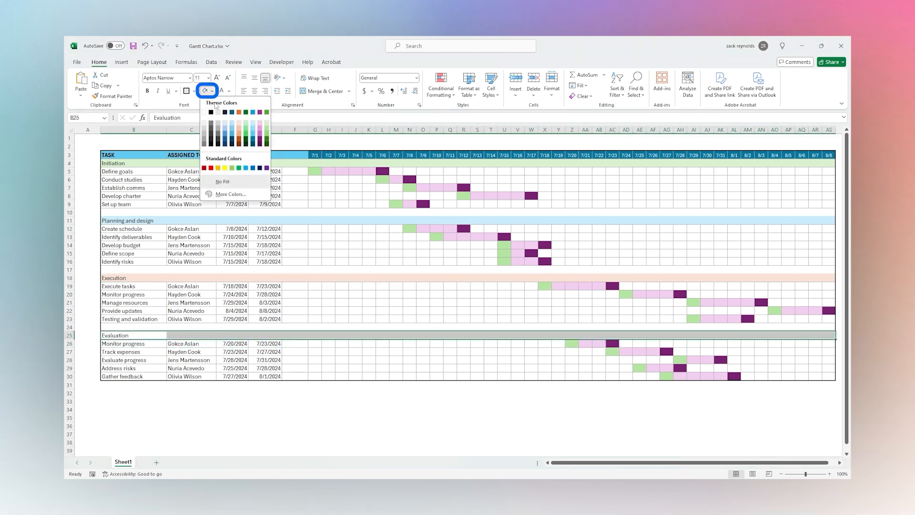
click(218, 128)
click(302, 257)
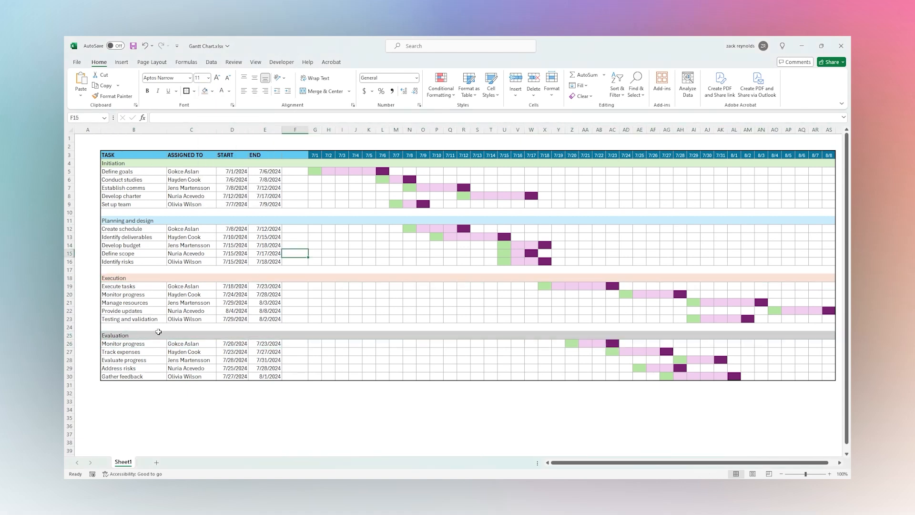
Make the four phase names in column B bold: Initiation, Planning and design, Execution and Evaluation
click(138, 336)
ctrl+click(125, 280)
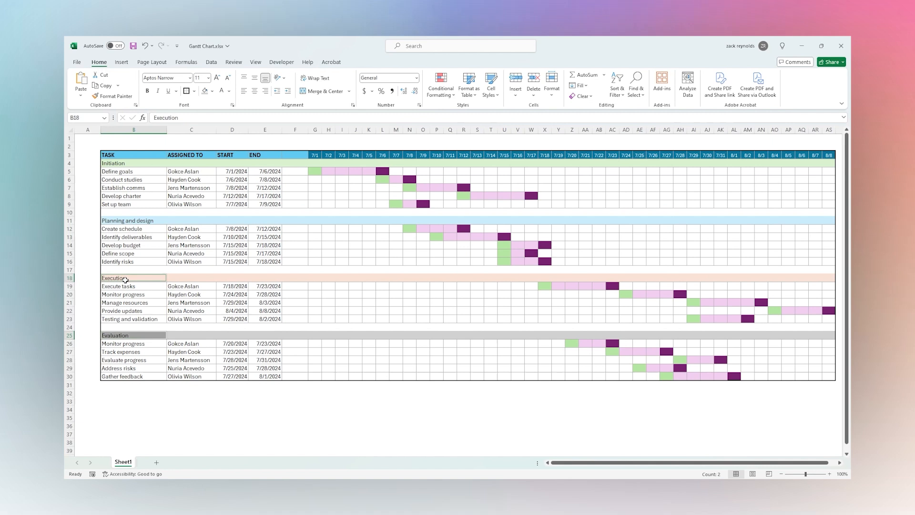
ctrl+click(123, 221)
ctrl+click(127, 166)
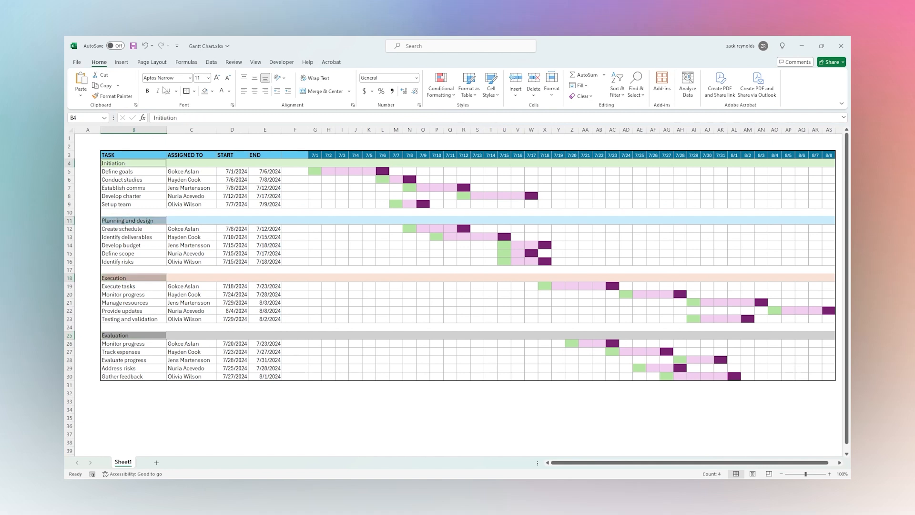
click(148, 90)
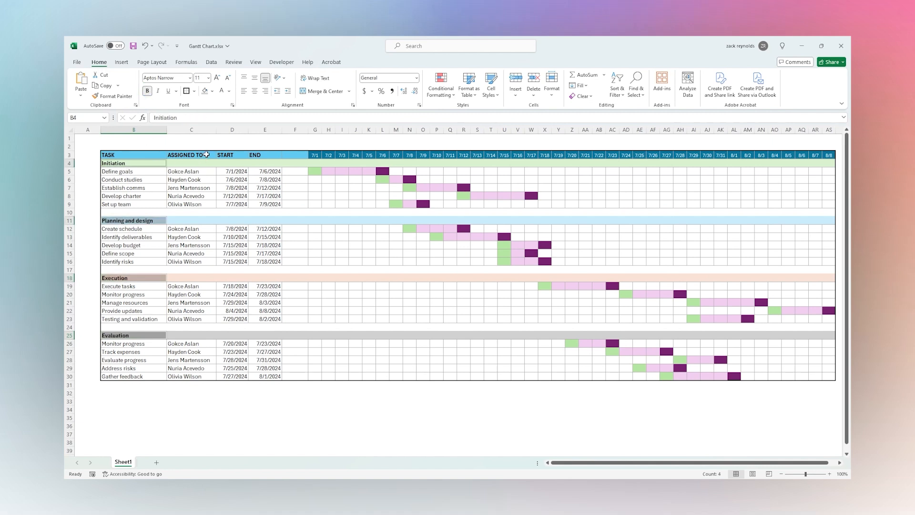
click(208, 145)
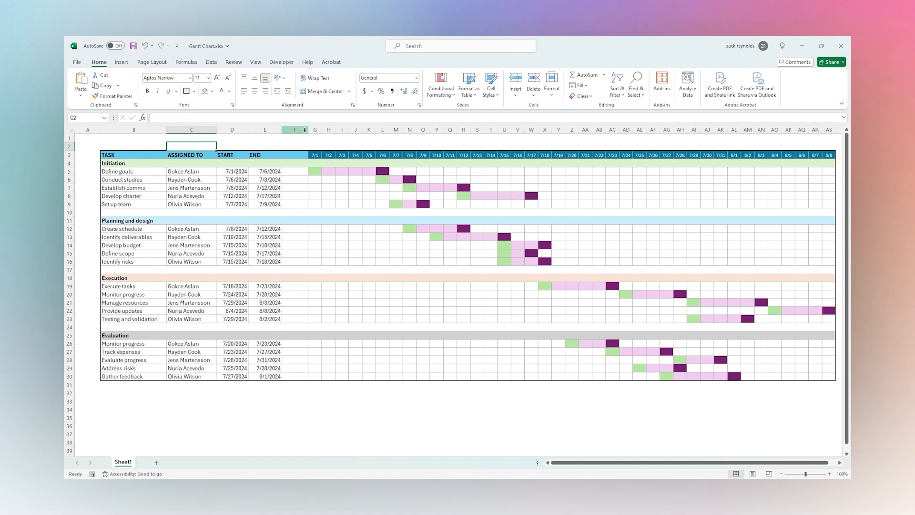
Narrow the empty column F and the TASK column B
drag(309, 130, 292, 130)
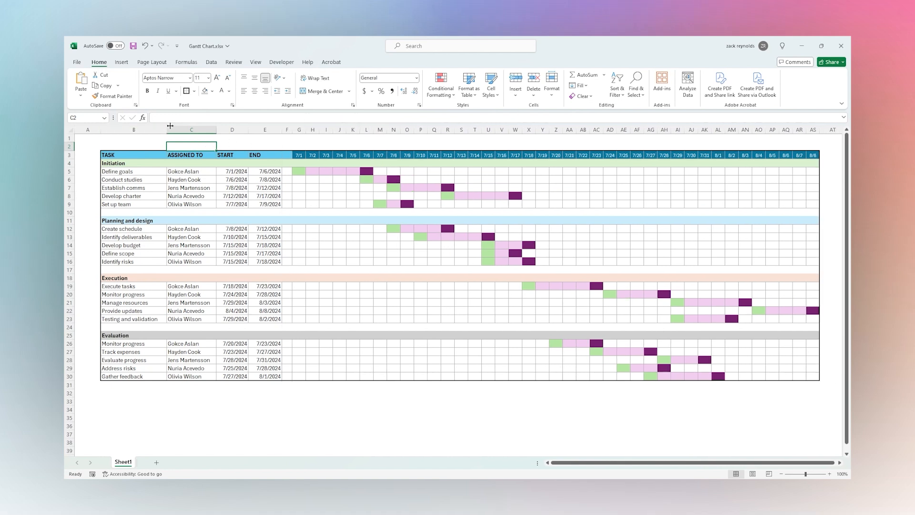
drag(165, 130, 159, 130)
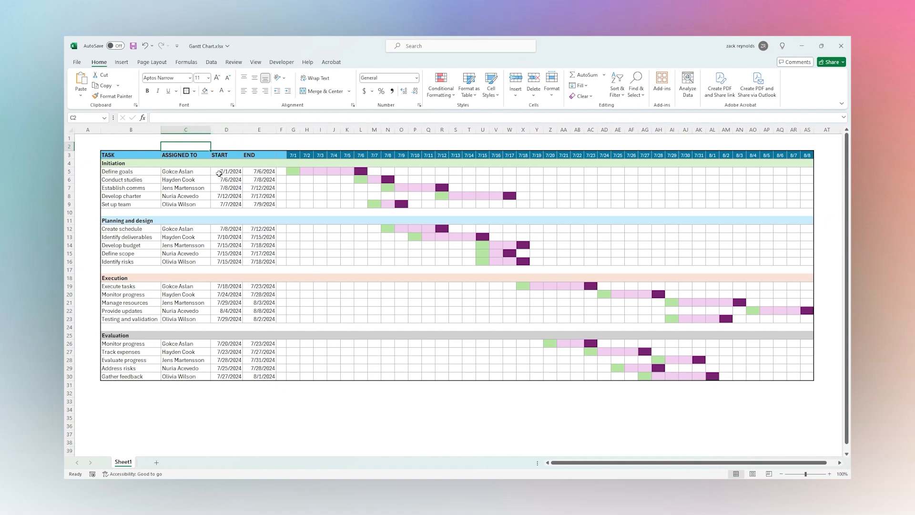
Format the start and end dates in D5:E30 with the two-digit-year date type 3/14/12 and center them
mouse_move(217, 172)
mouse_down()
mouse_move(282, 330)
mouse_move(275, 380)
mouse_up()
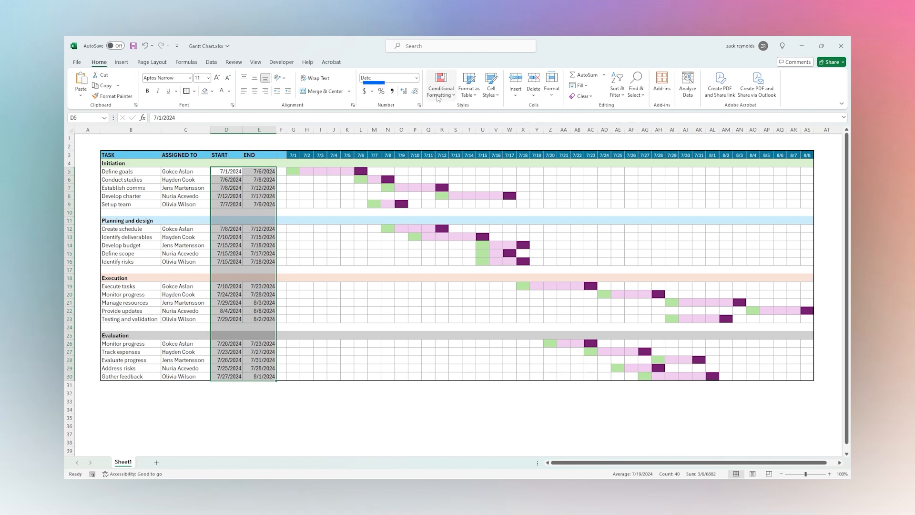
click(416, 78)
click(381, 308)
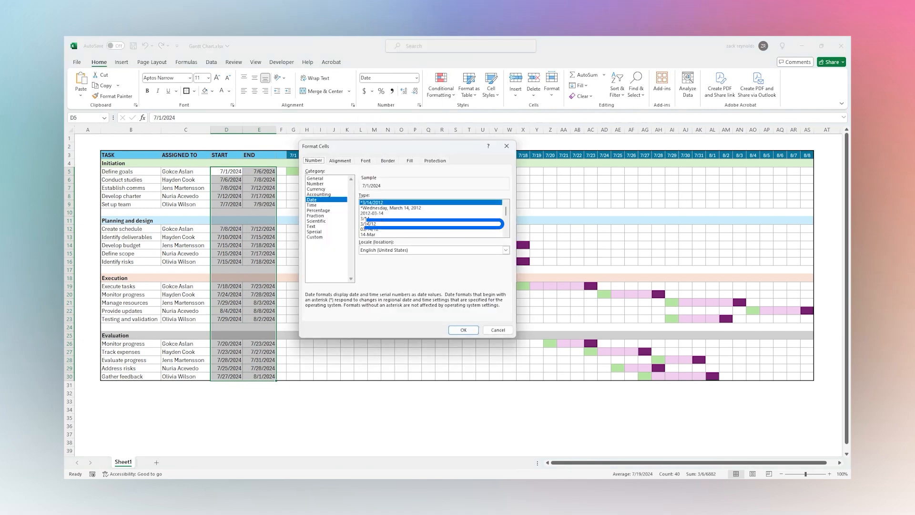
click(370, 223)
click(463, 330)
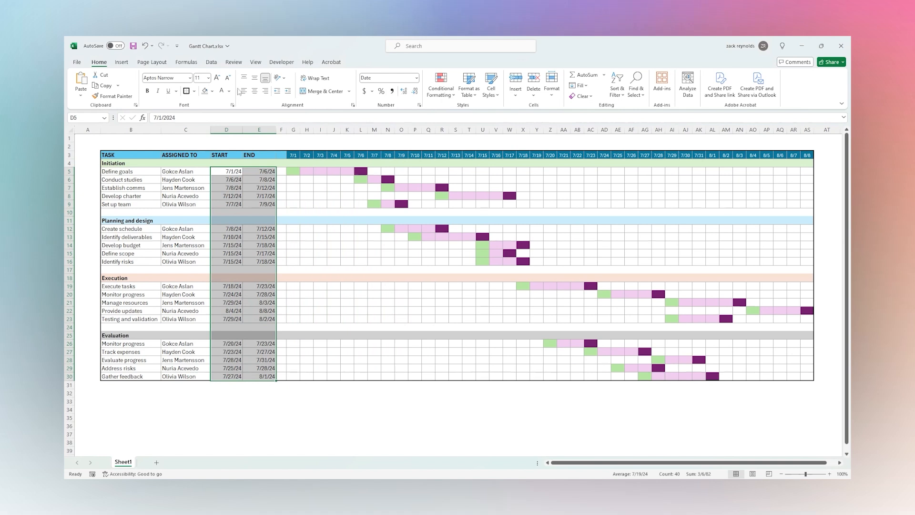
click(255, 89)
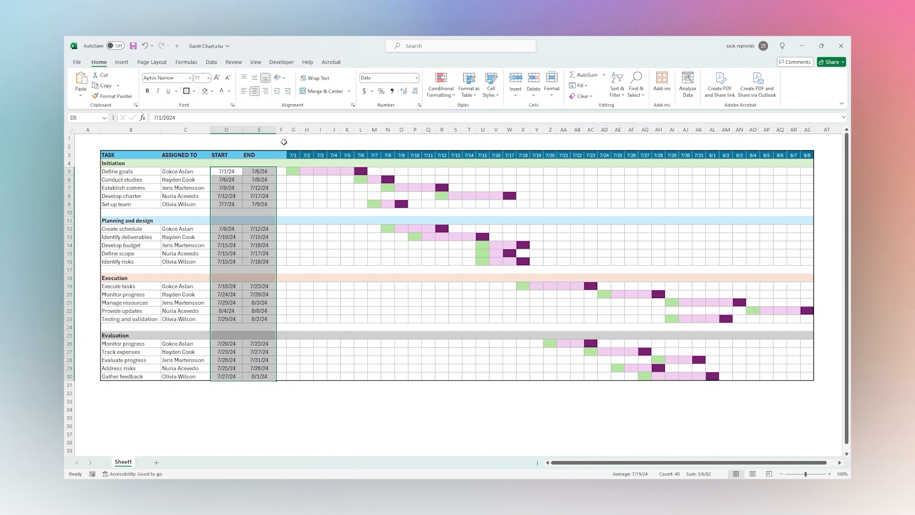
Narrow the START and END columns to fit the shortened dates
click(282, 145)
drag(242, 129, 270, 128)
click(360, 425)
Delete the empty column F between the END column and the timeline
click(266, 129)
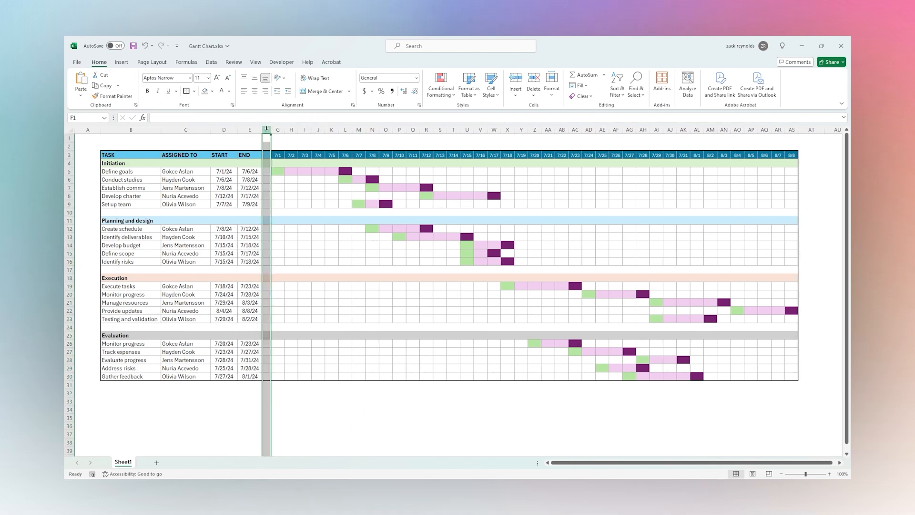
right_click(268, 131)
click(289, 222)
click(296, 253)
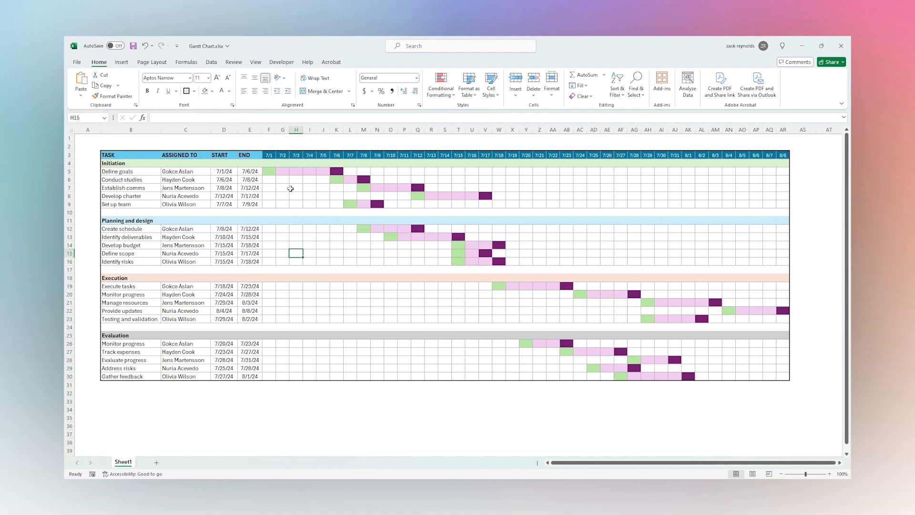
click(266, 155)
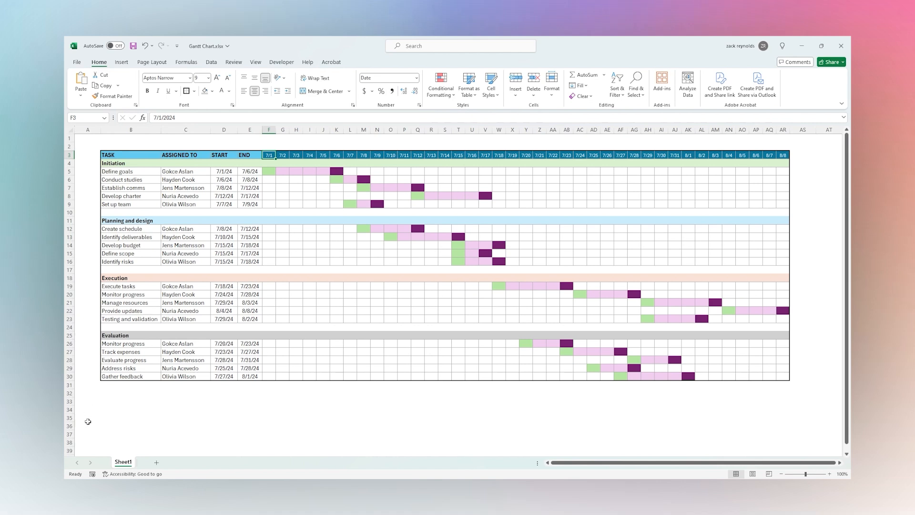
click(125, 394)
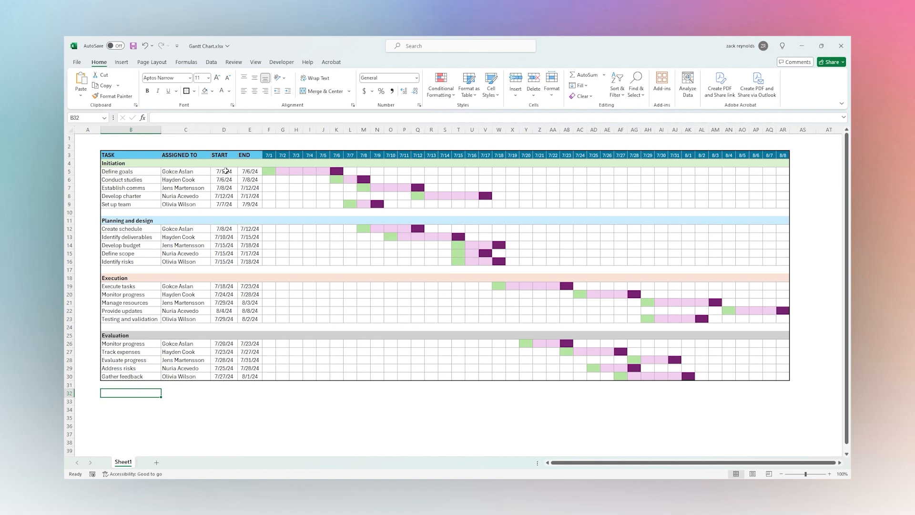
drag(131, 174, 257, 205)
drag(269, 172, 380, 205)
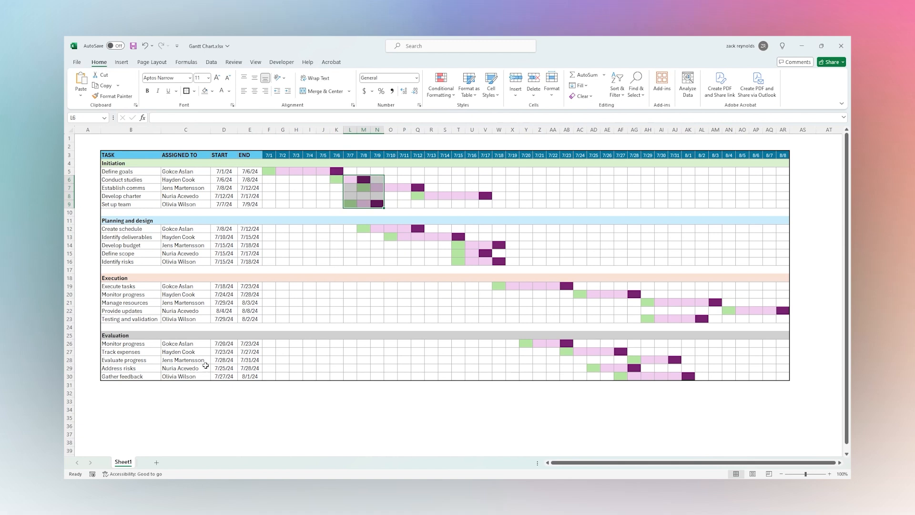
click(122, 400)
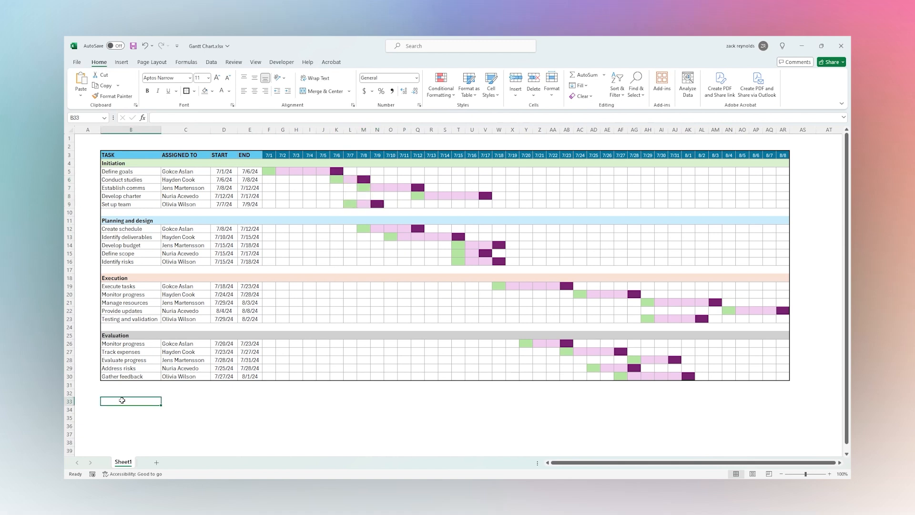